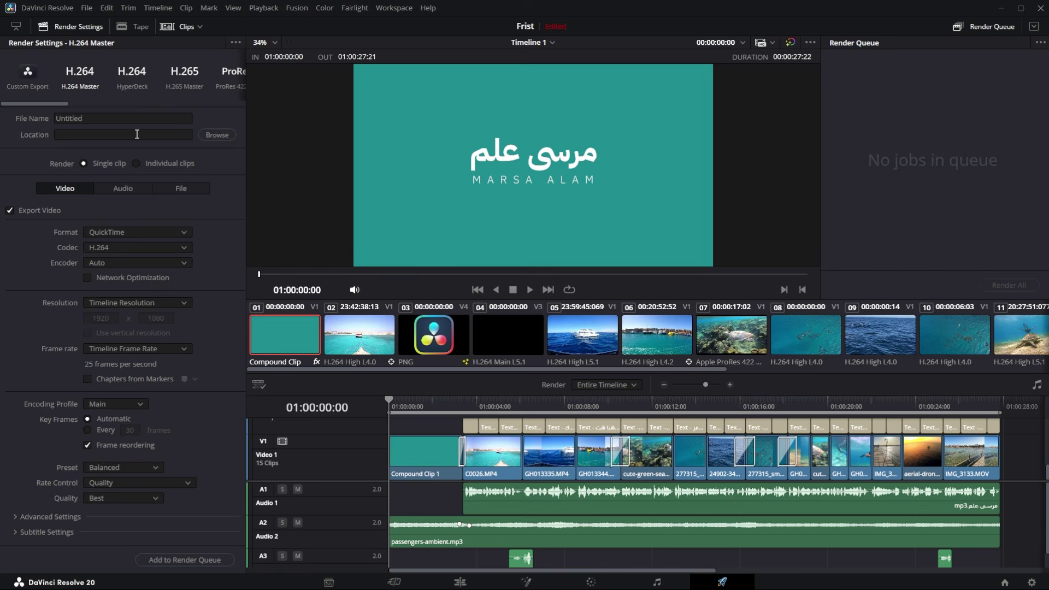
Visit the Edit page to look at the assembled timeline and return to the Deliver page.
left_click(460, 582)
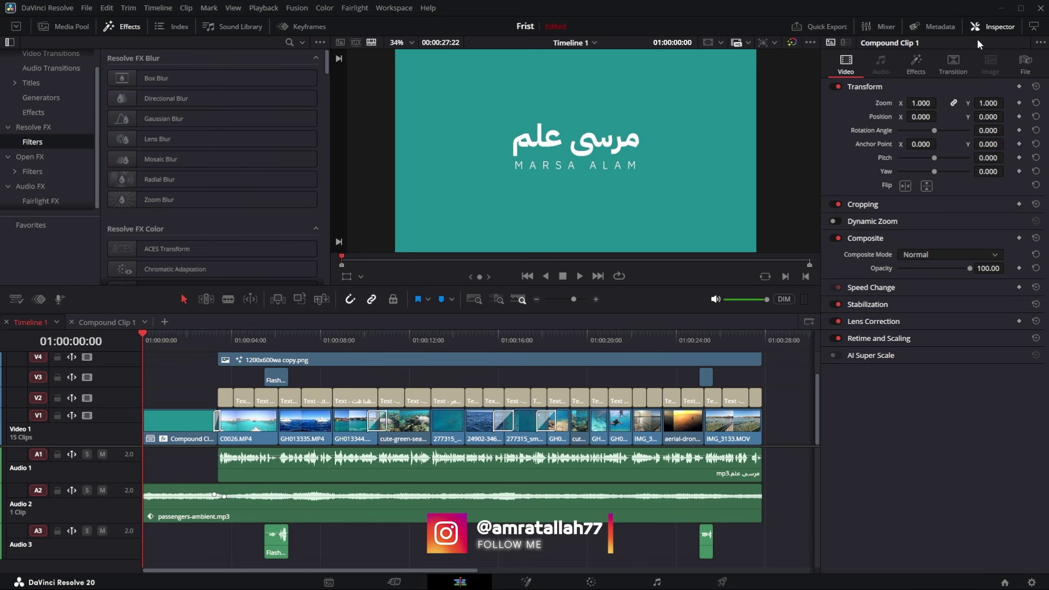
left_click(988, 28)
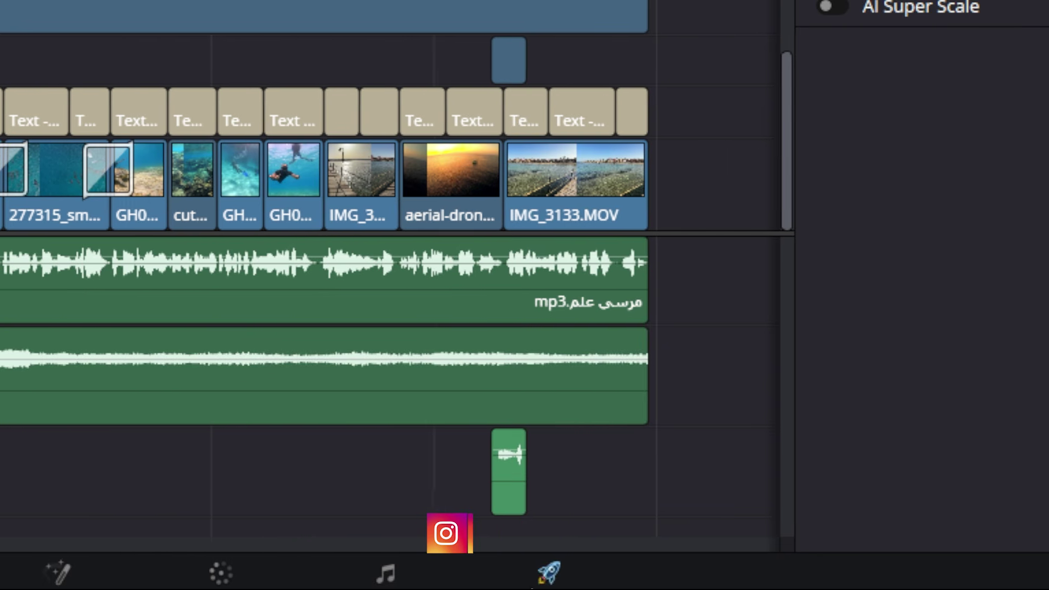
left_click(529, 573)
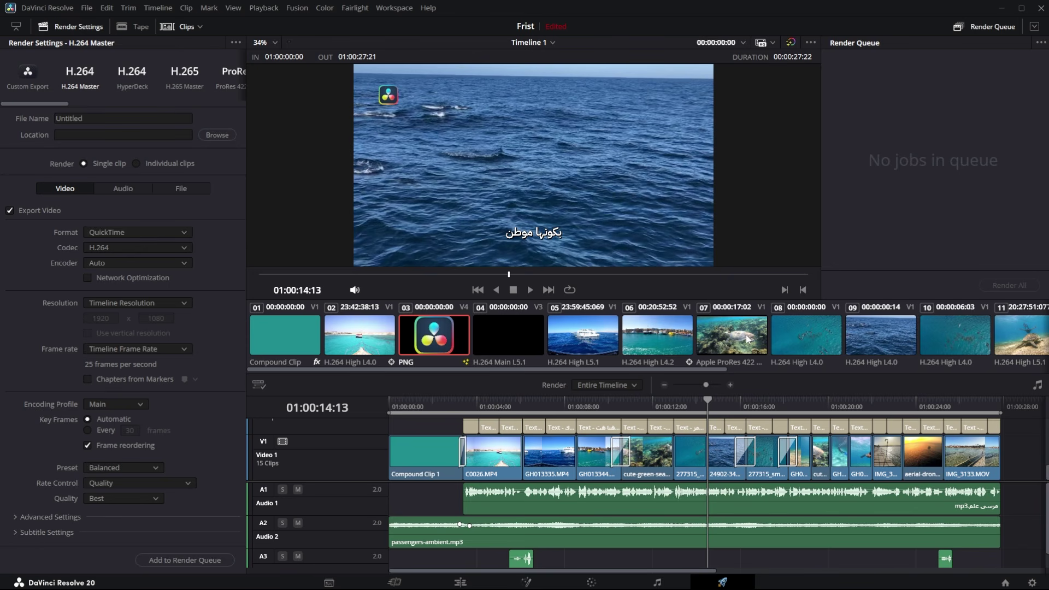
Preview clips 06, 07 and 08 from the clip thumbnails, play the timeline from clip 08 and stop at about 01:00:17:10.
left_click(646, 341)
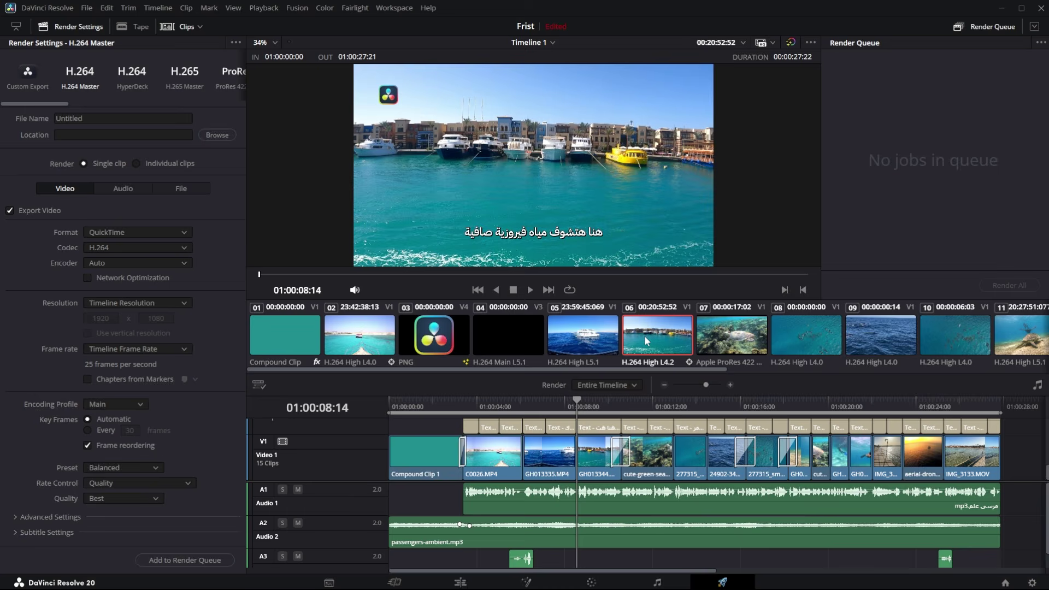
left_click(736, 344)
left_click(826, 348)
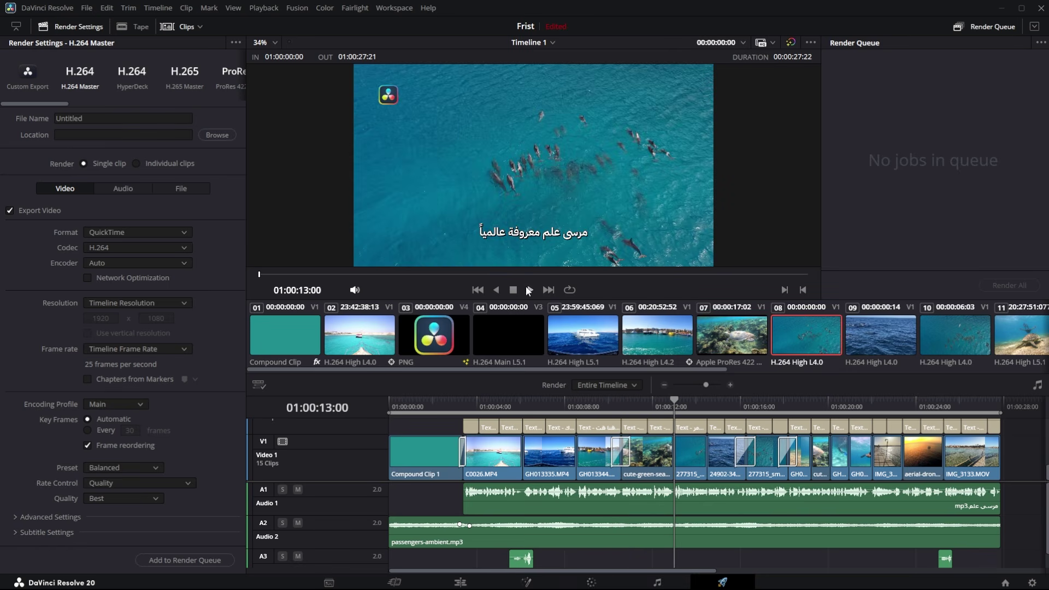
left_click(528, 288)
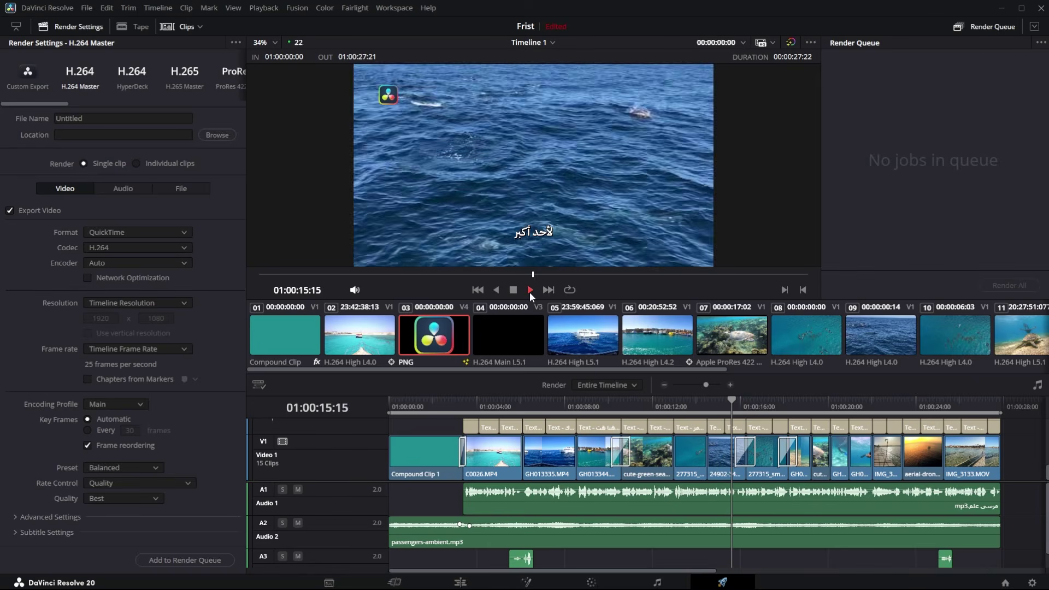
left_click(513, 290)
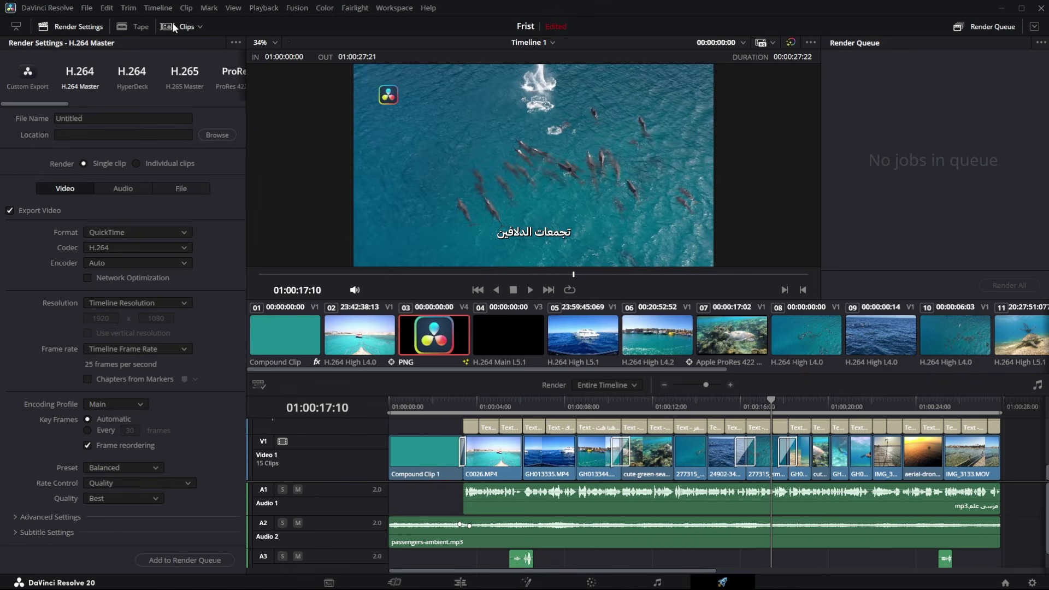
Hide the clip thumbnail strip and return the playhead to the timeline start at 01:00:00:00.
left_click(173, 25)
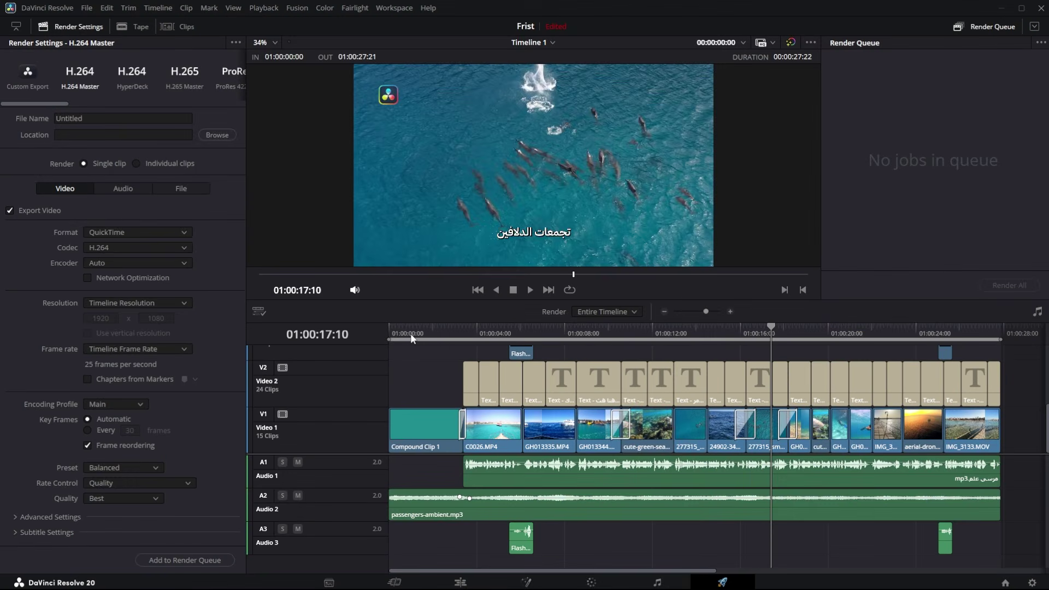
left_click_drag(577, 294, 456, 319)
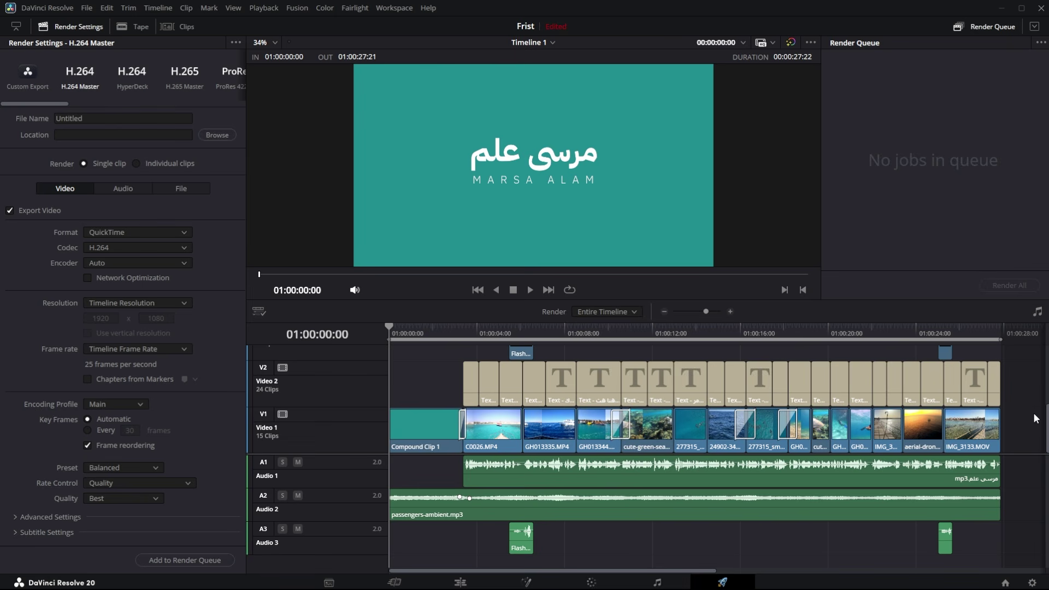
On the Edit page, copy the last five Video 1 clips to about 01:01:00:00 on the same track, leaving an empty gap.
left_click(460, 582)
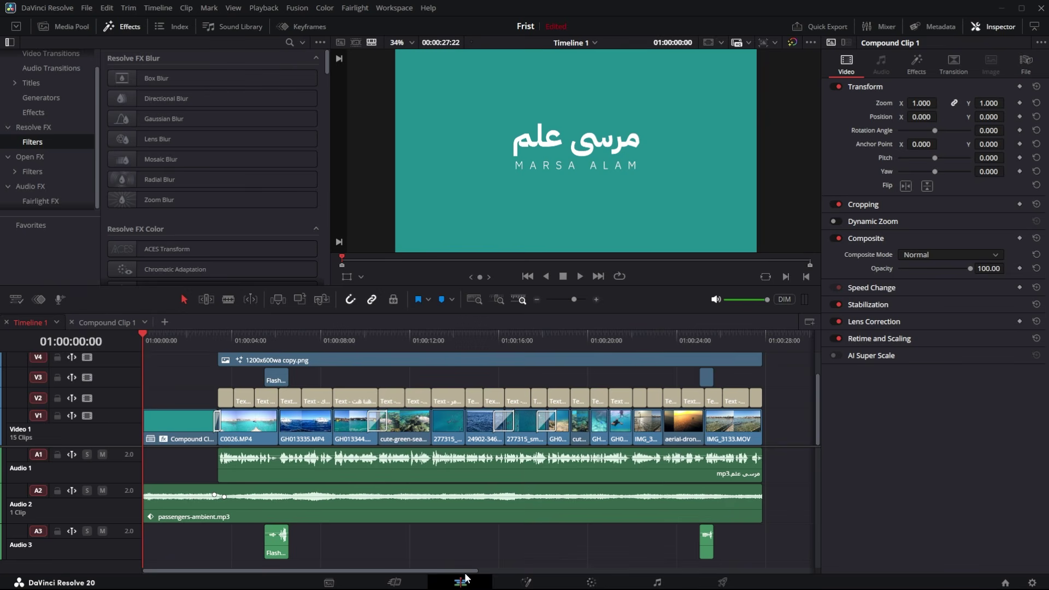
scroll(551, 481, "down", 3)
scroll(255, 436, "up", 2)
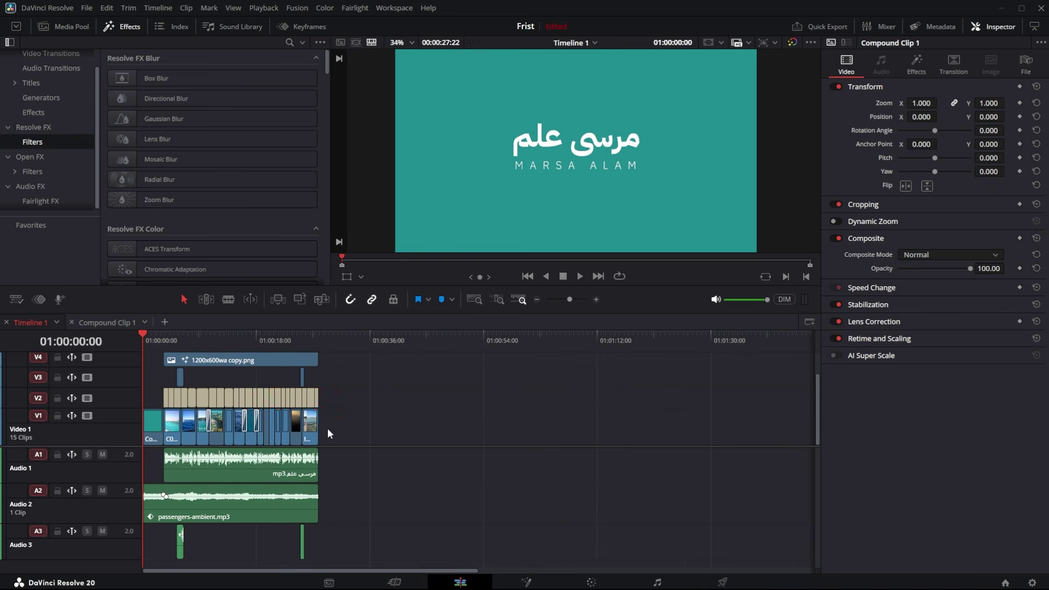
left_click_drag(274, 439, 524, 437)
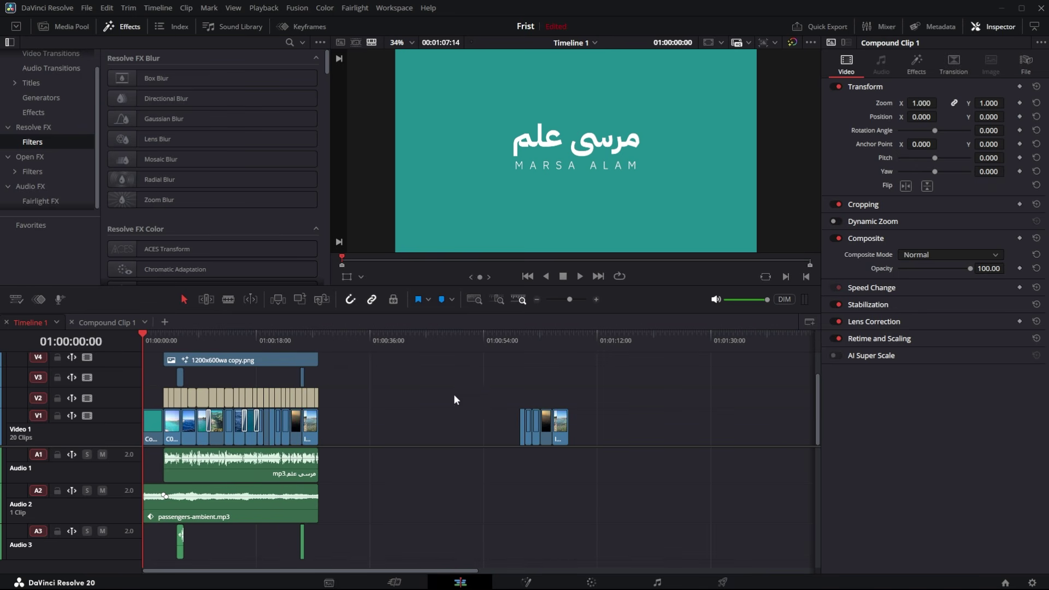
scroll(457, 399, "up", 5)
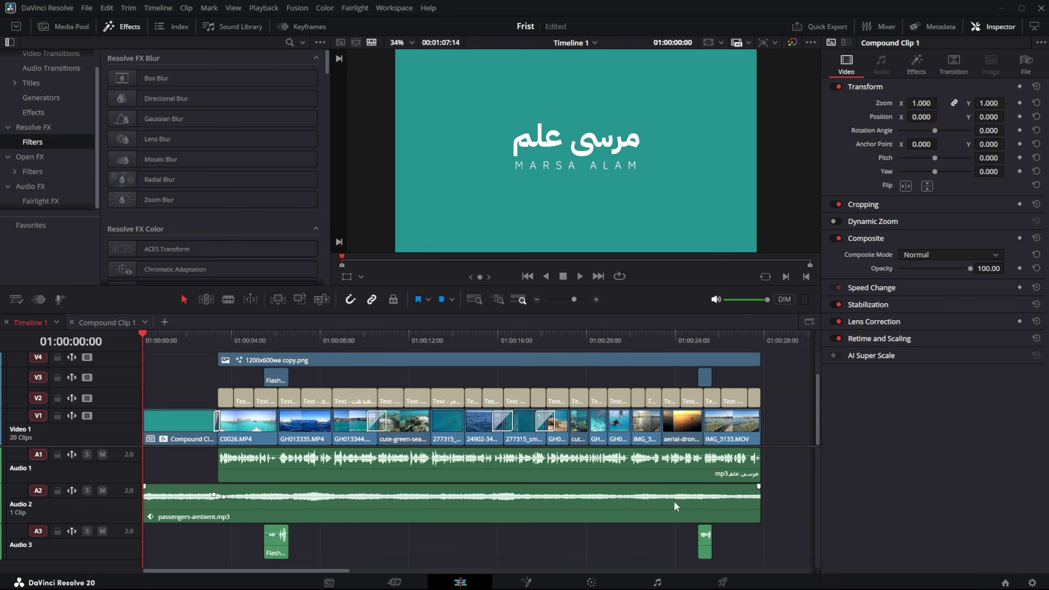
Open the Deliver page and bring the whole timeline, including the copied clips after the gap, into view.
left_click(722, 582)
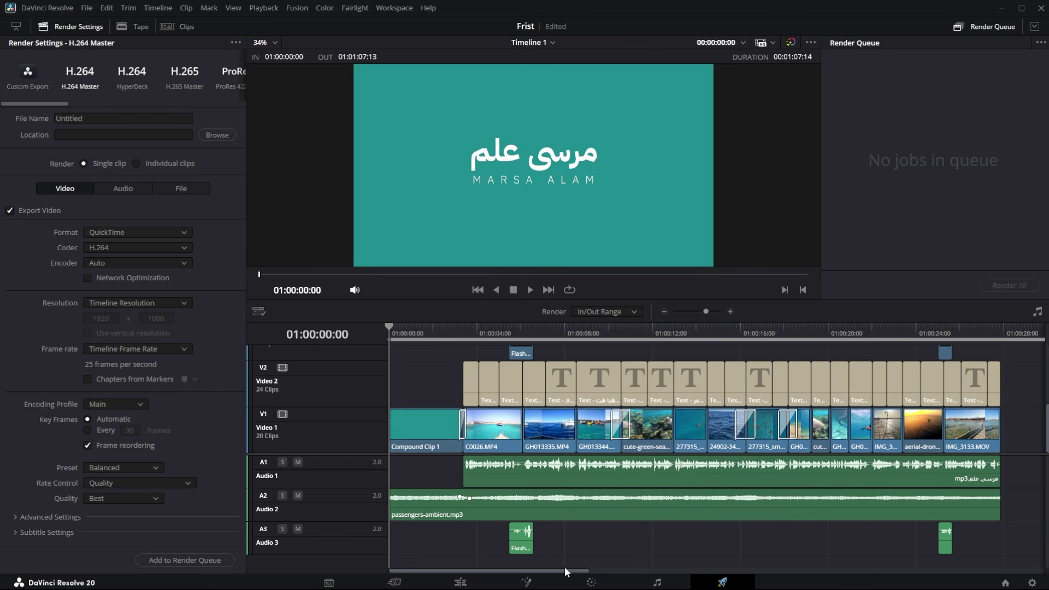
left_click_drag(567, 572, 835, 558)
scroll(715, 434, "down", 6)
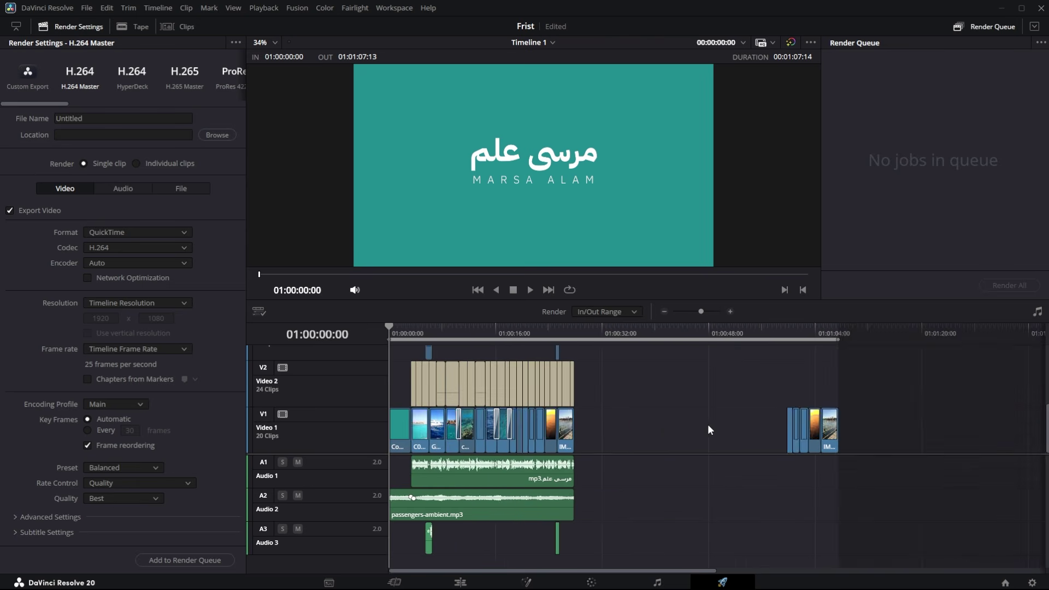
scroll(693, 424, "up", 2)
scroll(694, 424, "down", 2)
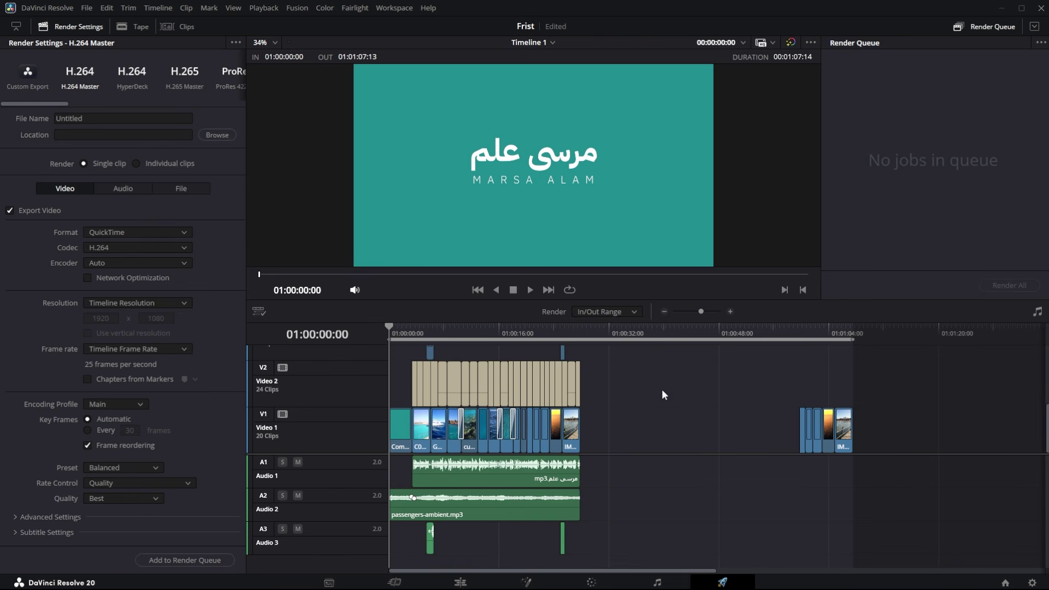
Scrub the playhead across the empty gap to the copied clips at 01:01:03:02 and examine the render range.
left_click_drag(614, 336, 822, 392)
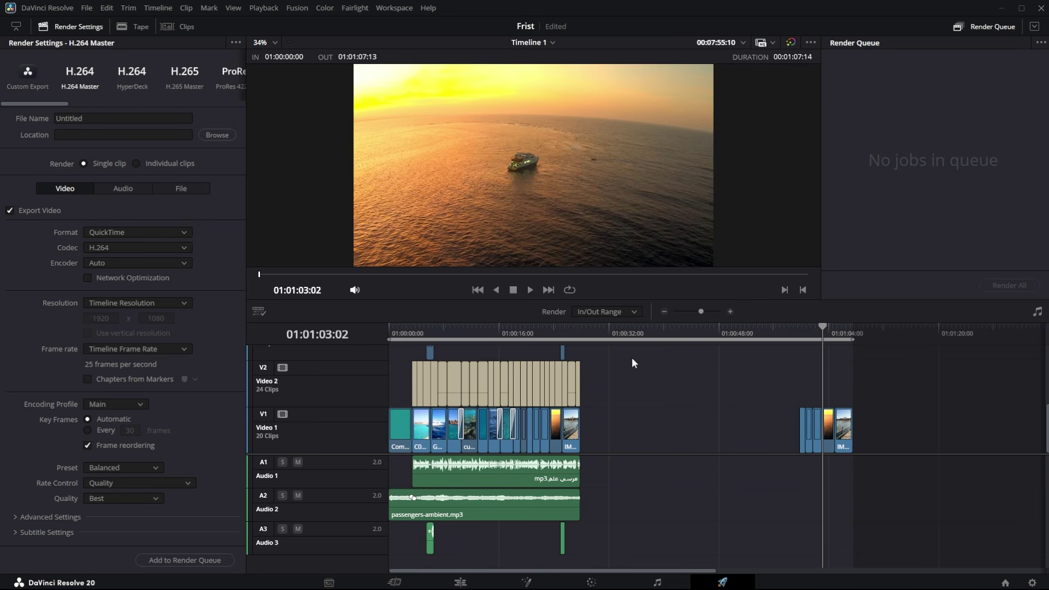
scroll(632, 358, "up", 3)
left_click_drag(810, 404, 935, 356)
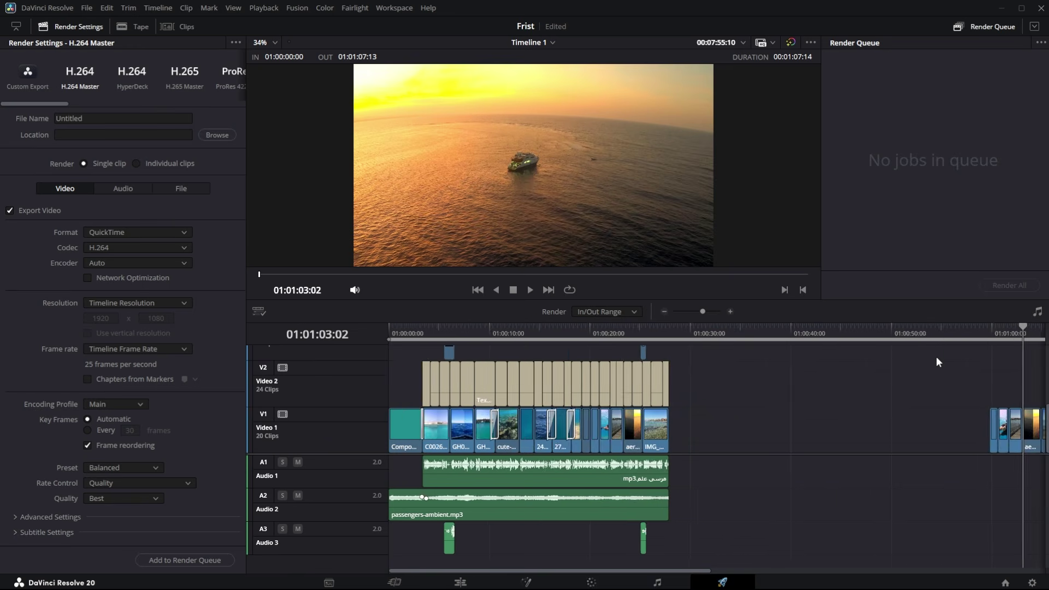
scroll(852, 385, "down", 3)
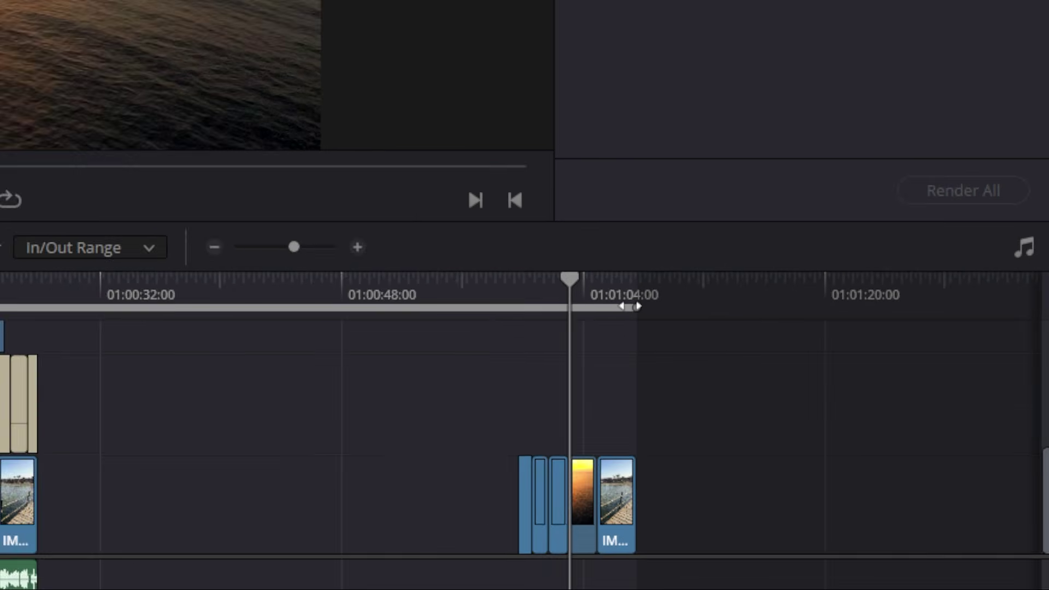
Shorten the render range so its out point sits at the end of the main clips, 01:00:27:22.
left_click_drag(568, 298, 10, 302)
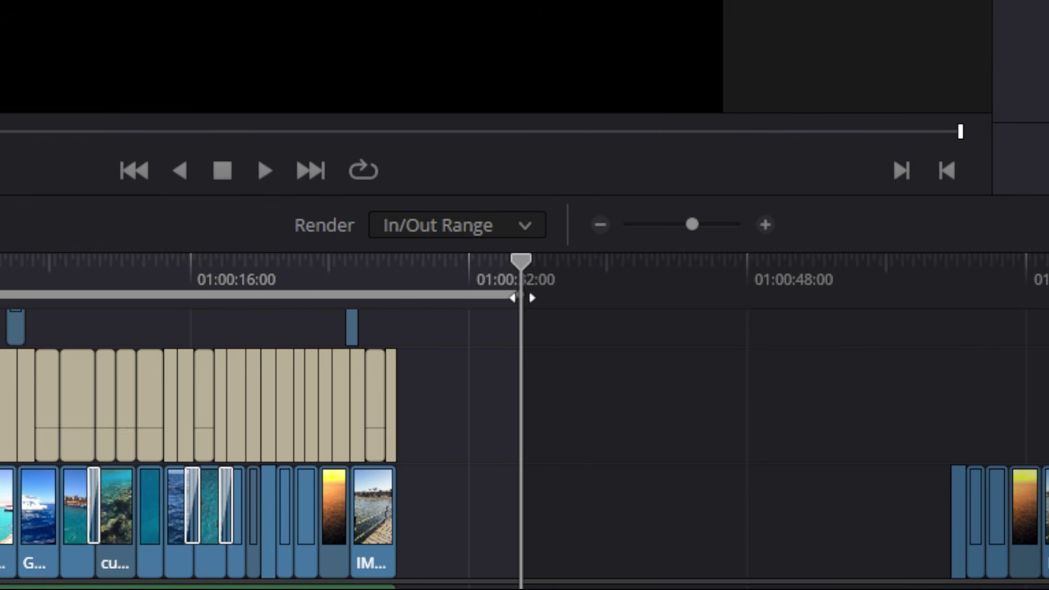
left_click_drag(522, 297, 384, 307)
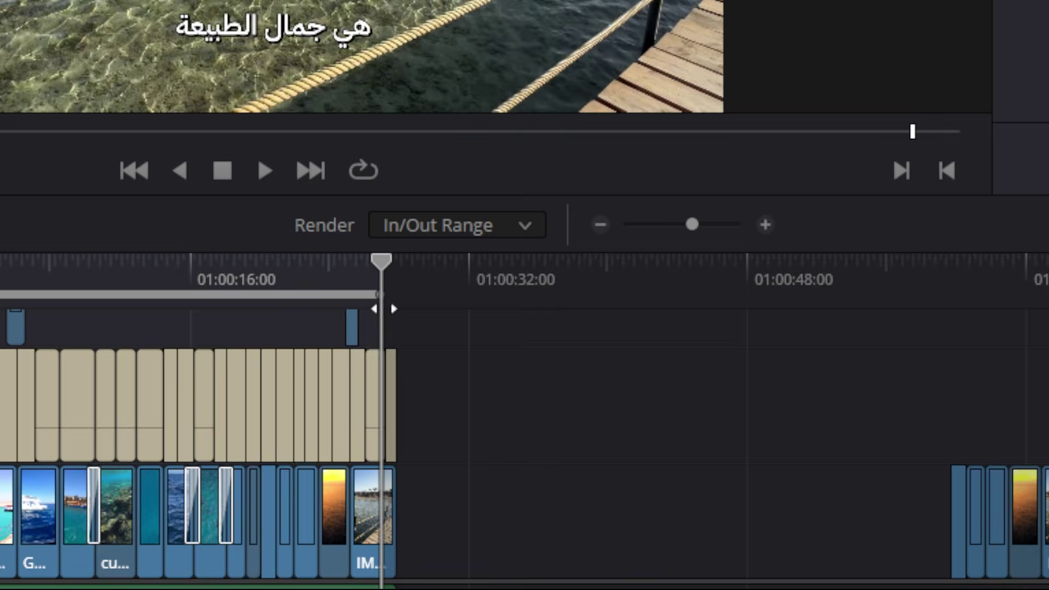
mouse_move(310, 249)
left_mouse_down()
mouse_move(270, 249)
mouse_move(308, 249)
mouse_move(295, 251)
left_mouse_up()
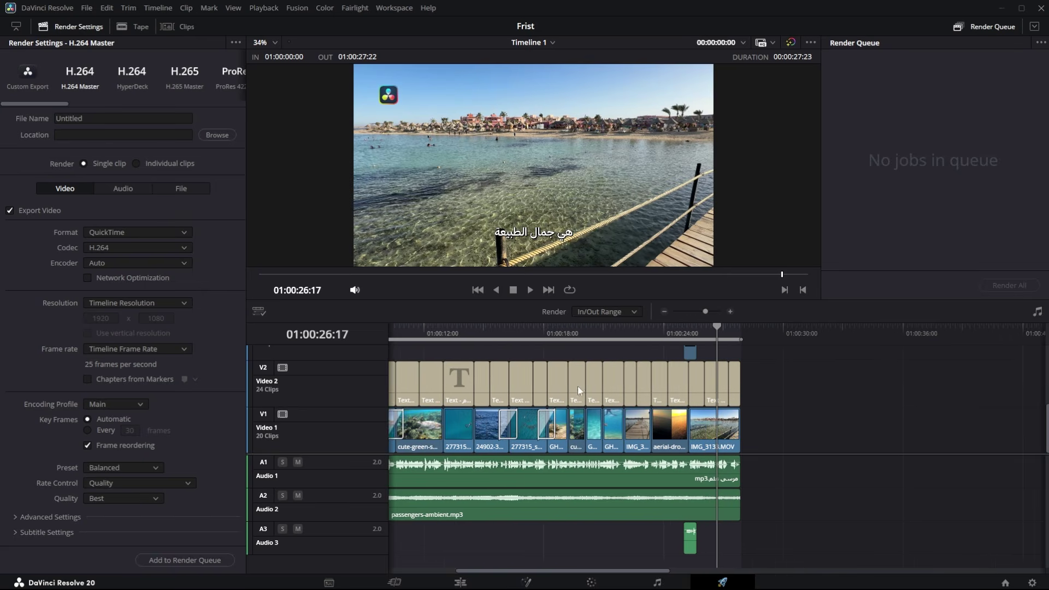
scroll(577, 385, "left", 5)
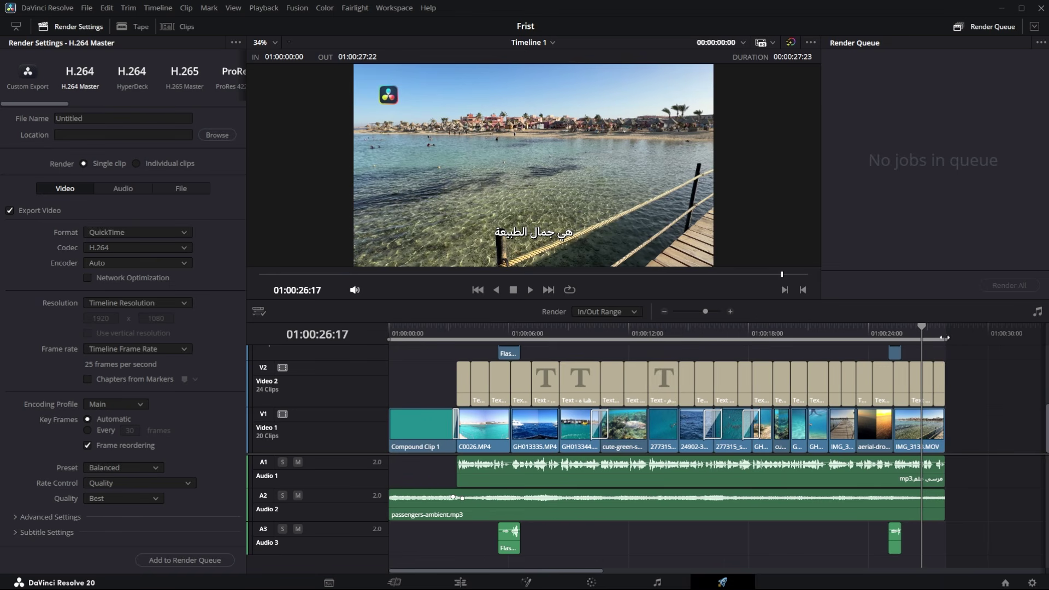
Pull the render range's out point back to 01:00:27:05 and inspect the excluded end of the last clip.
left_click_drag(942, 339, 932, 338)
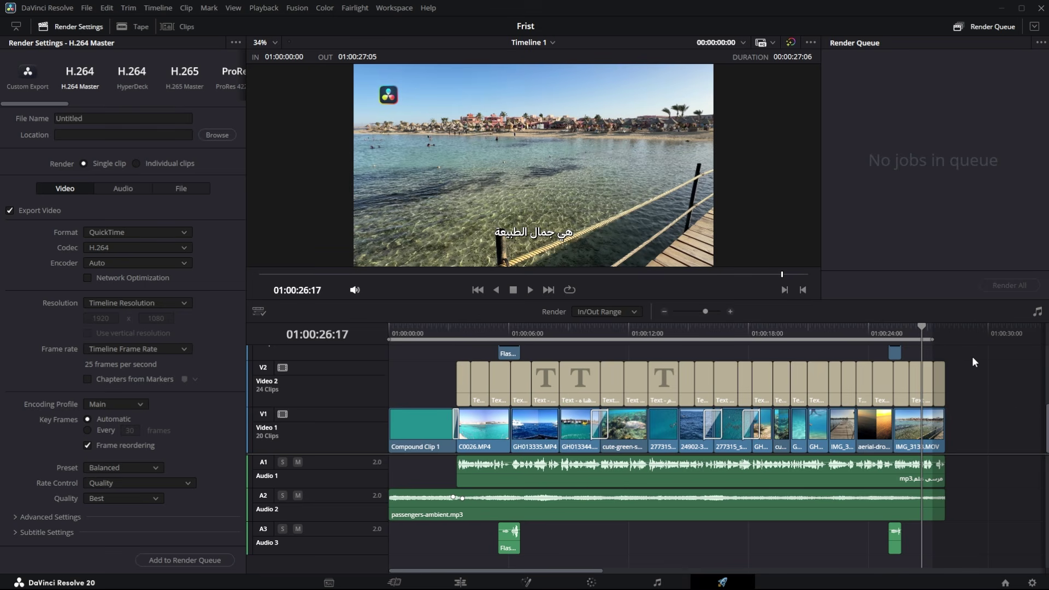
scroll(959, 355, "up", 4)
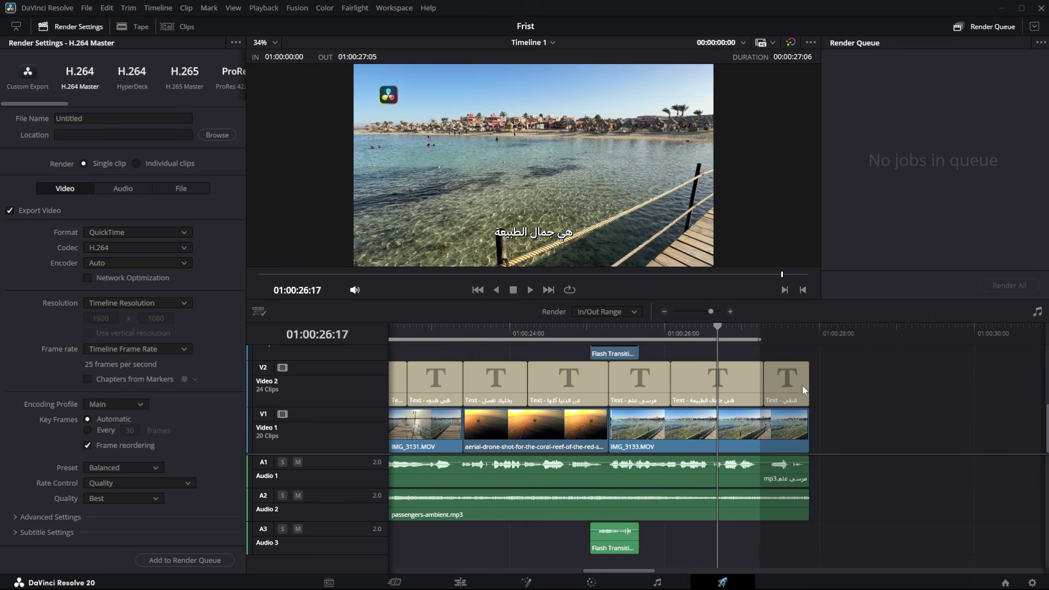
scroll(825, 392, "up", 1)
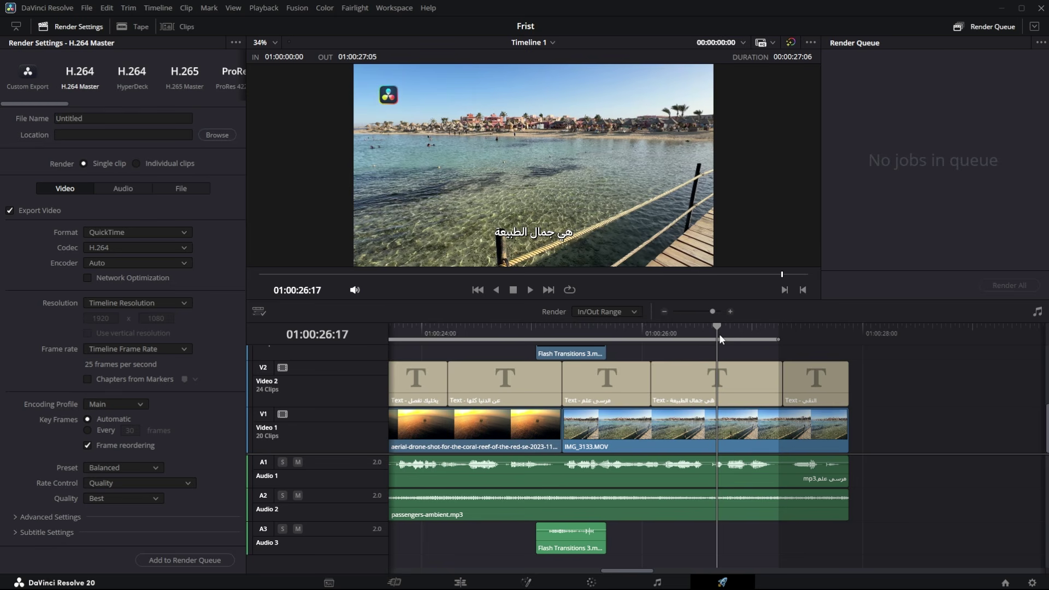
scroll(706, 444, "down", 3)
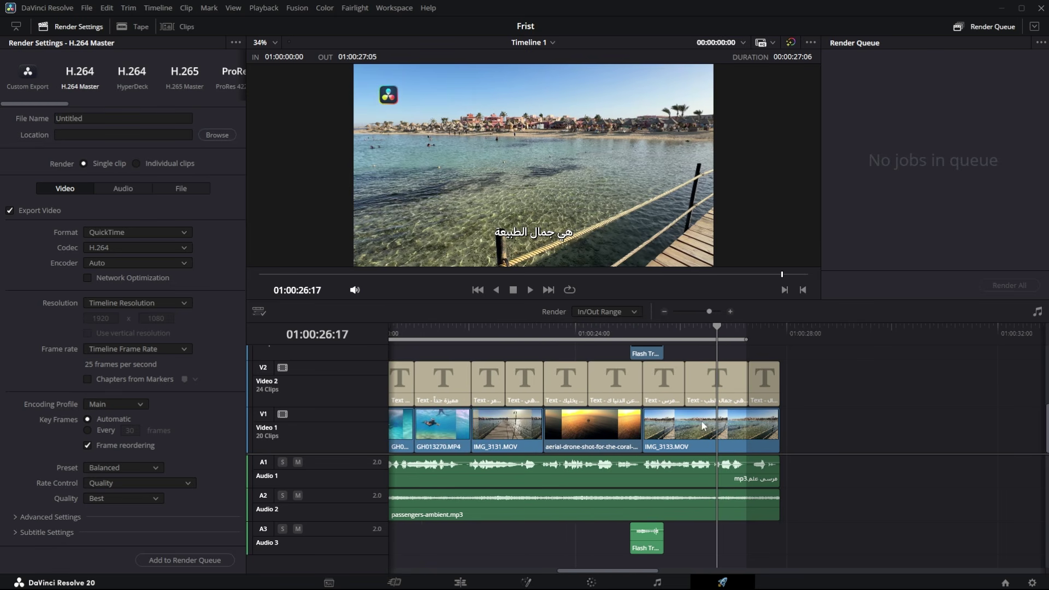
Set the render in point at the start of GH013344.MP4, 01:00:08:14.
left_click_drag(709, 339, 838, 360)
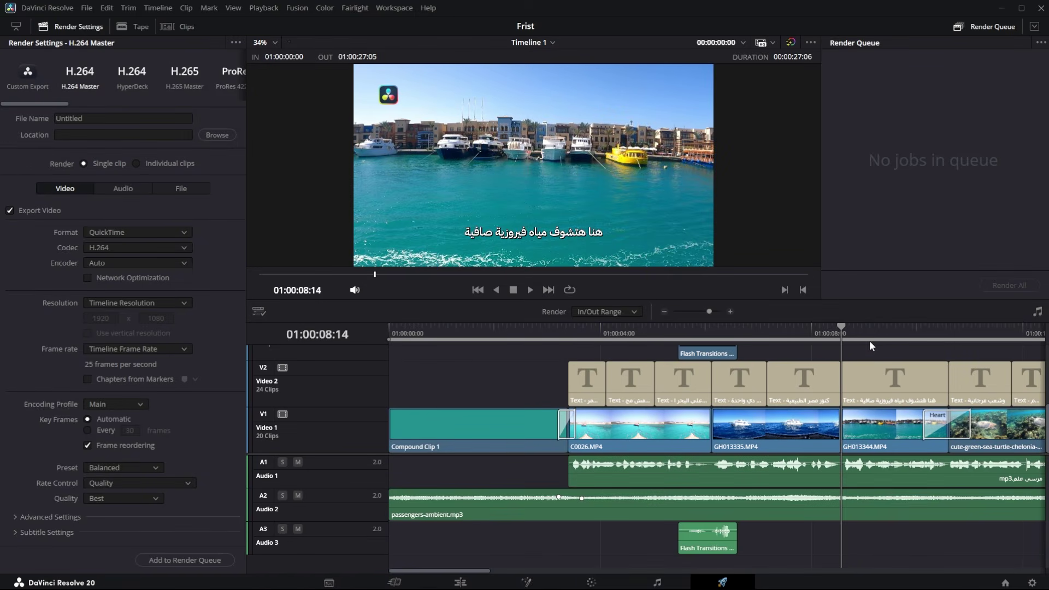
scroll(862, 369, "right", 1)
scroll(794, 369, "right", 5)
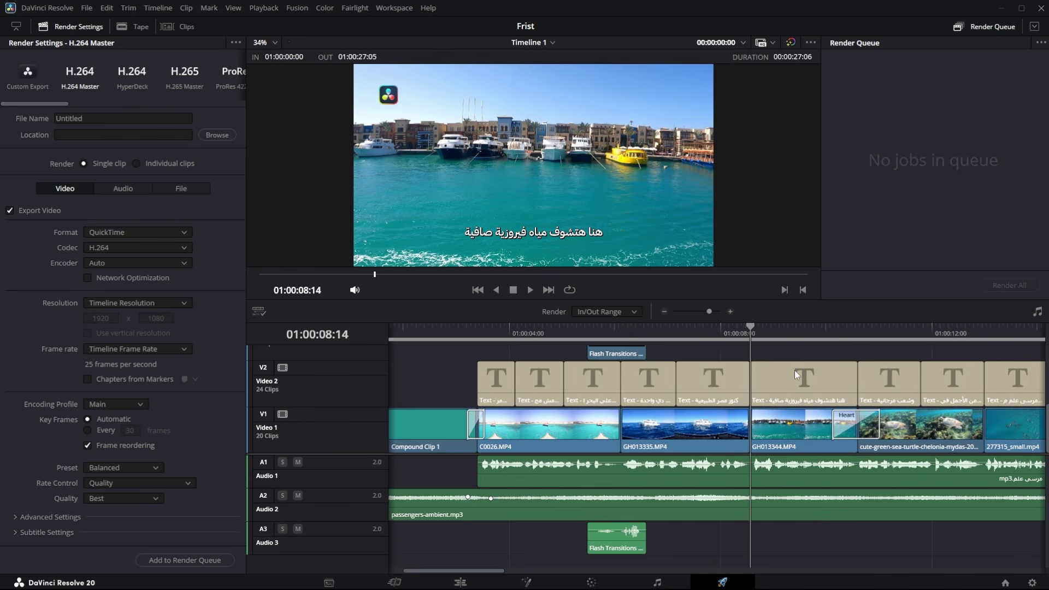
scroll(796, 369, "up", 2)
key("i")
scroll(803, 369, "down", 2)
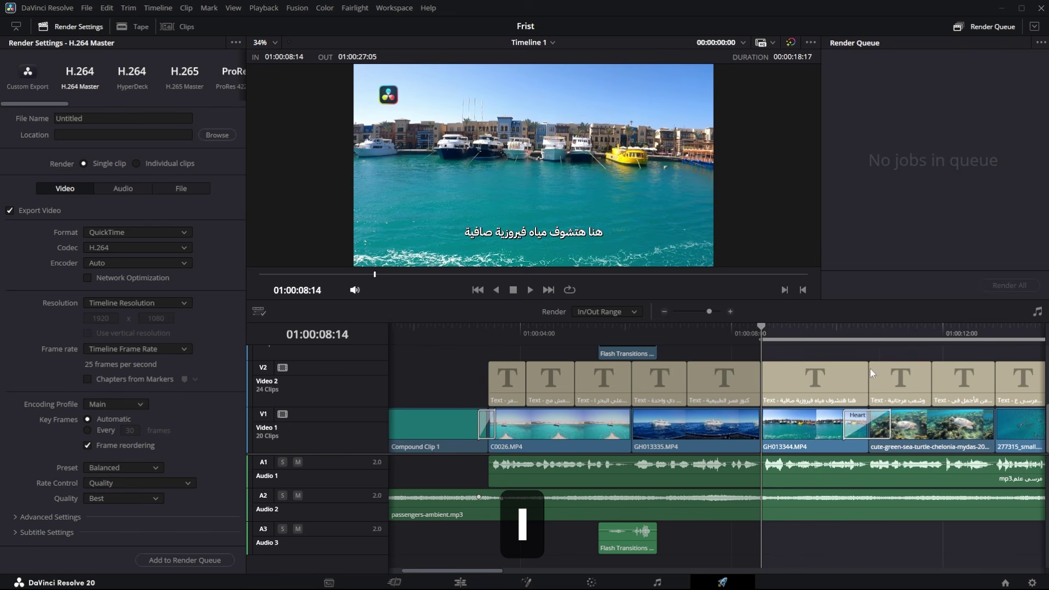
Set the render out point at the start of clip 24902-346036445.mp4, 01:00:14:13, and keep the render scope on In/Out Range.
scroll(716, 376, "right", 20)
left_click(672, 328)
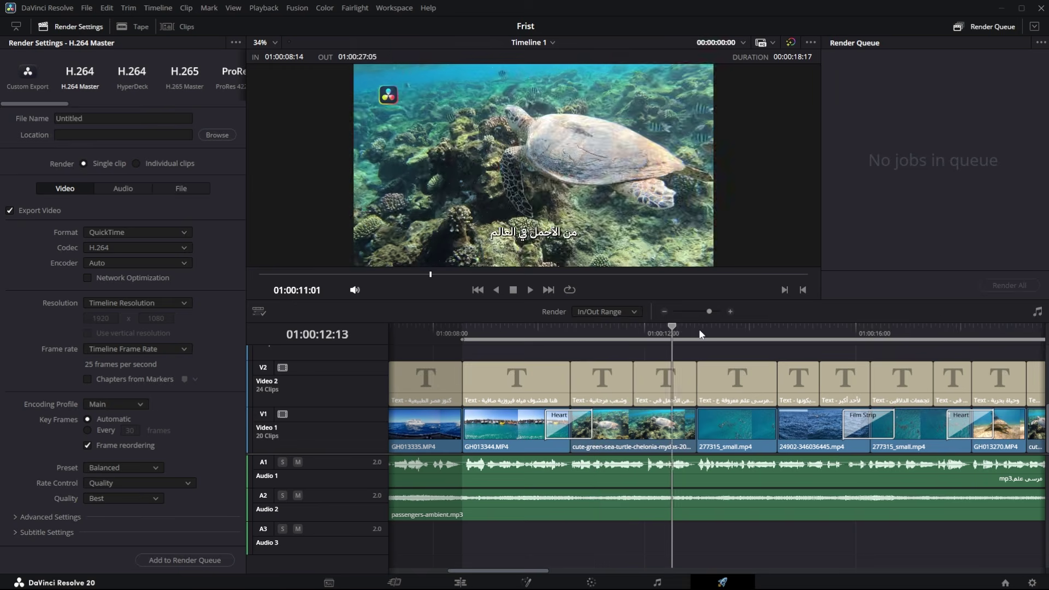
left_click_drag(699, 329, 773, 336)
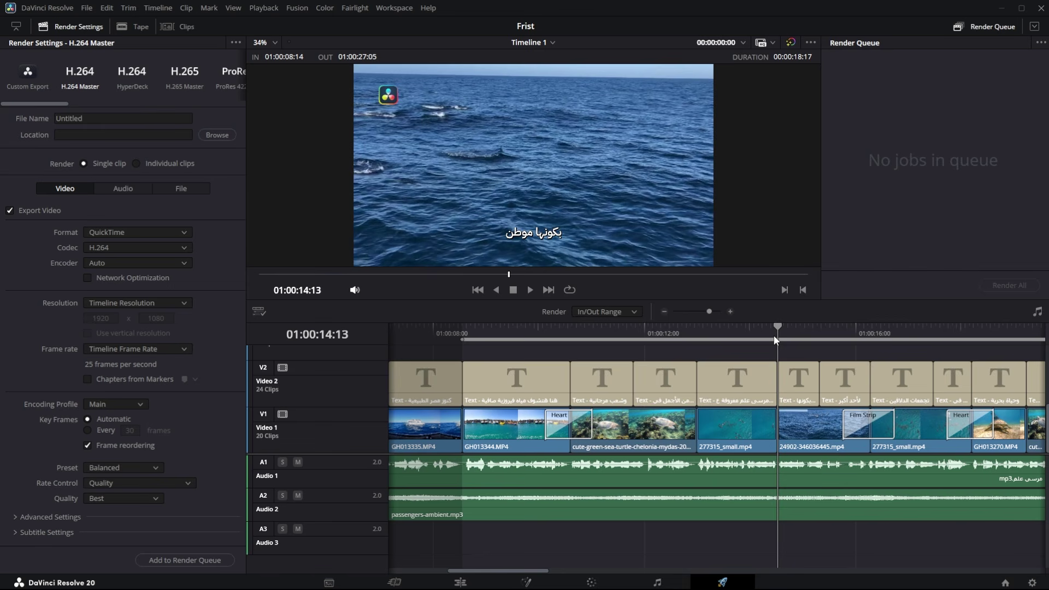
key("o")
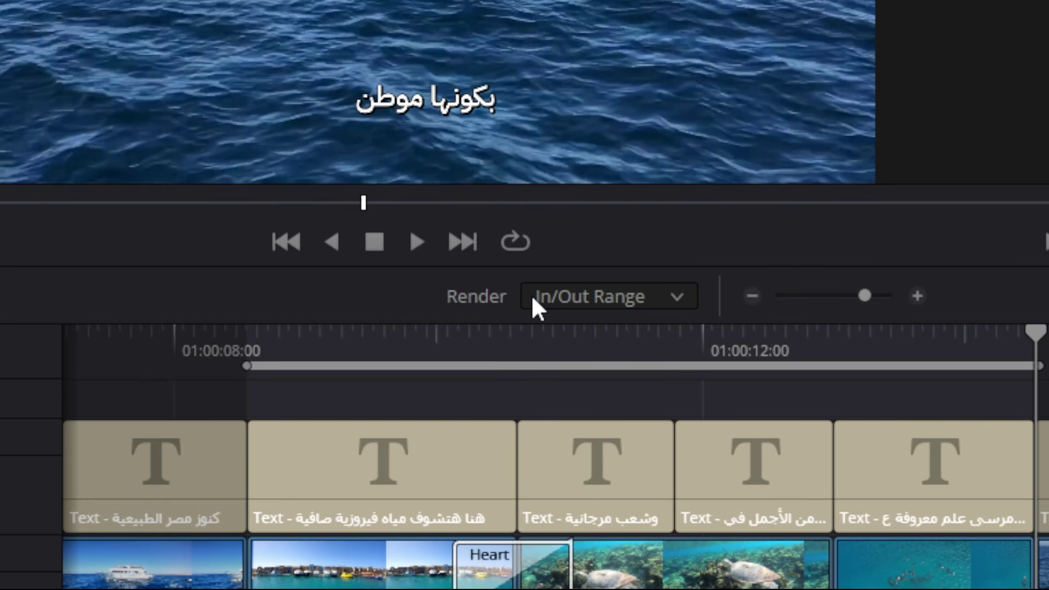
left_click(573, 306)
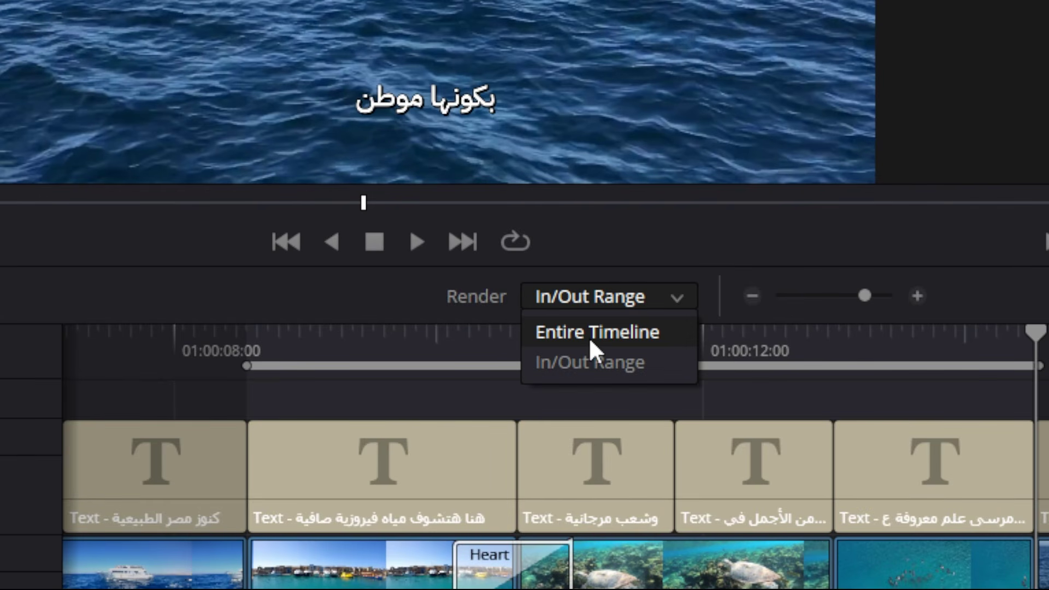
left_click(620, 361)
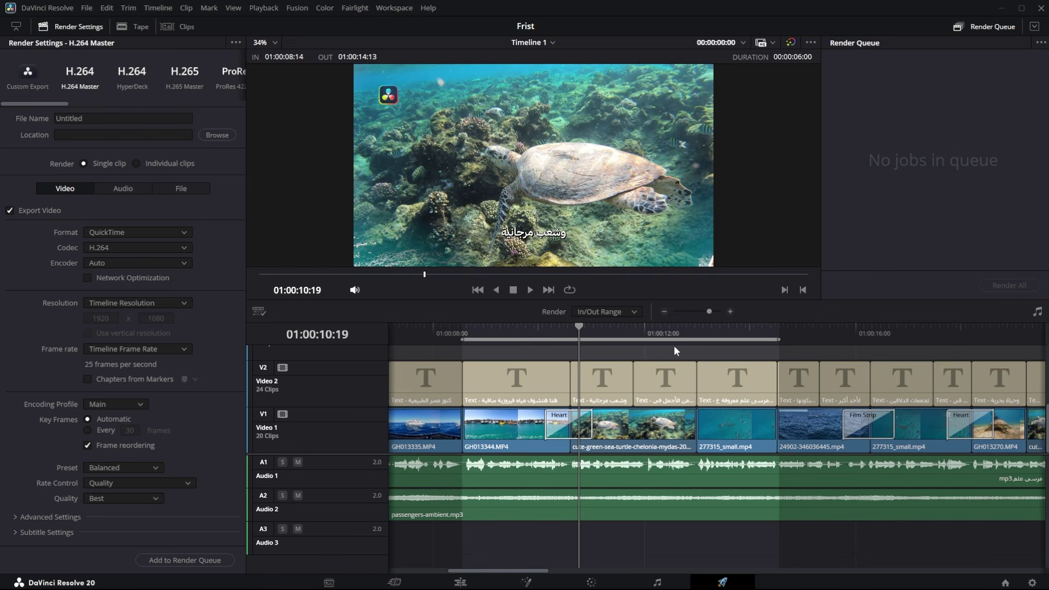
Extend the render range across the whole timeline, with the in point at 01:00:00:00 and the out point at 01:00:27:21.
scroll(671, 388, "down", 5)
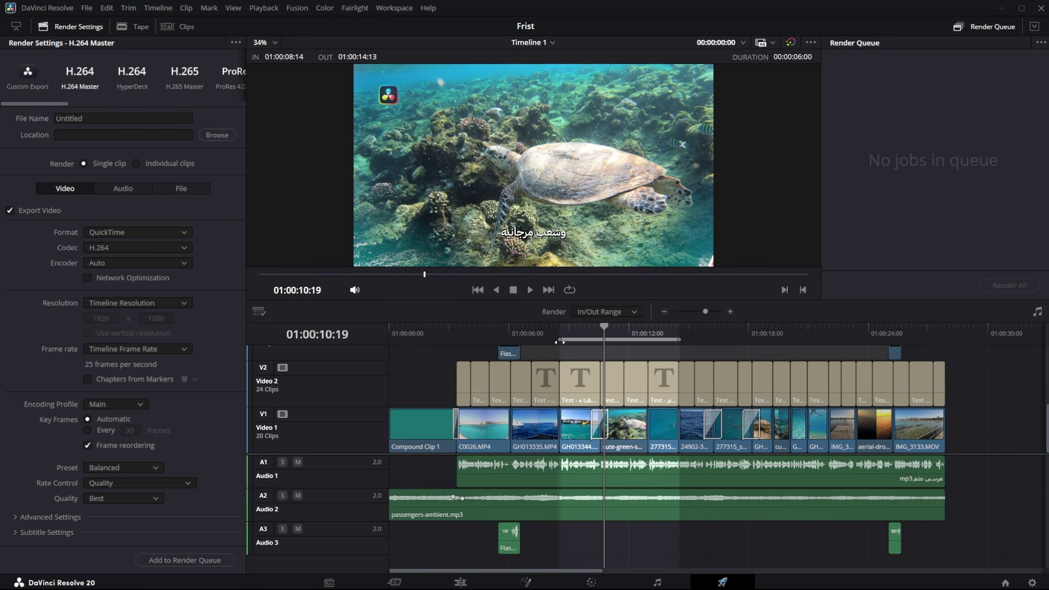
left_click_drag(559, 341, 389, 339)
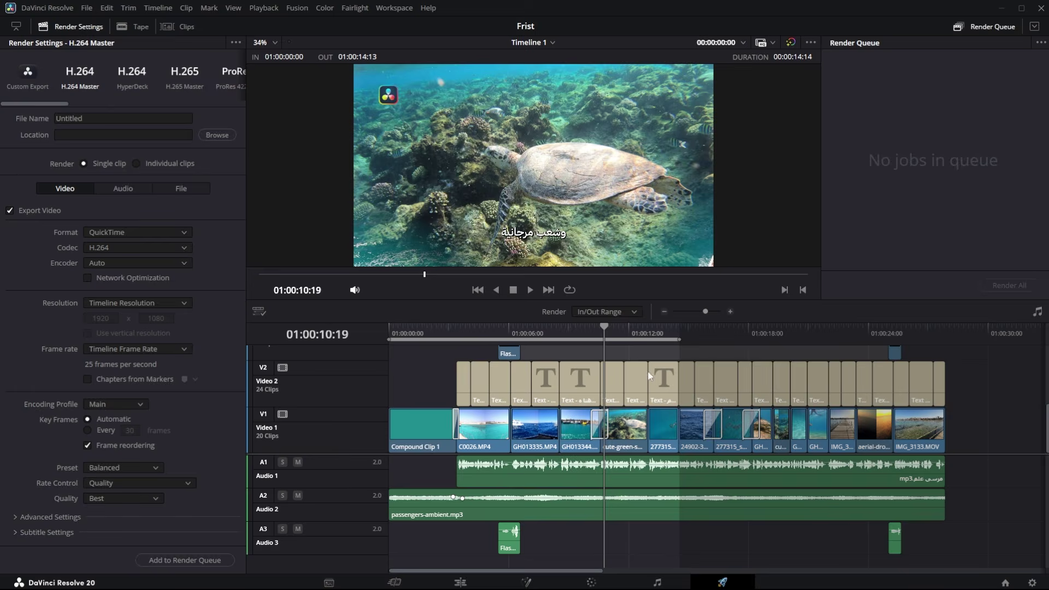
left_click(962, 338)
left_click(942, 340)
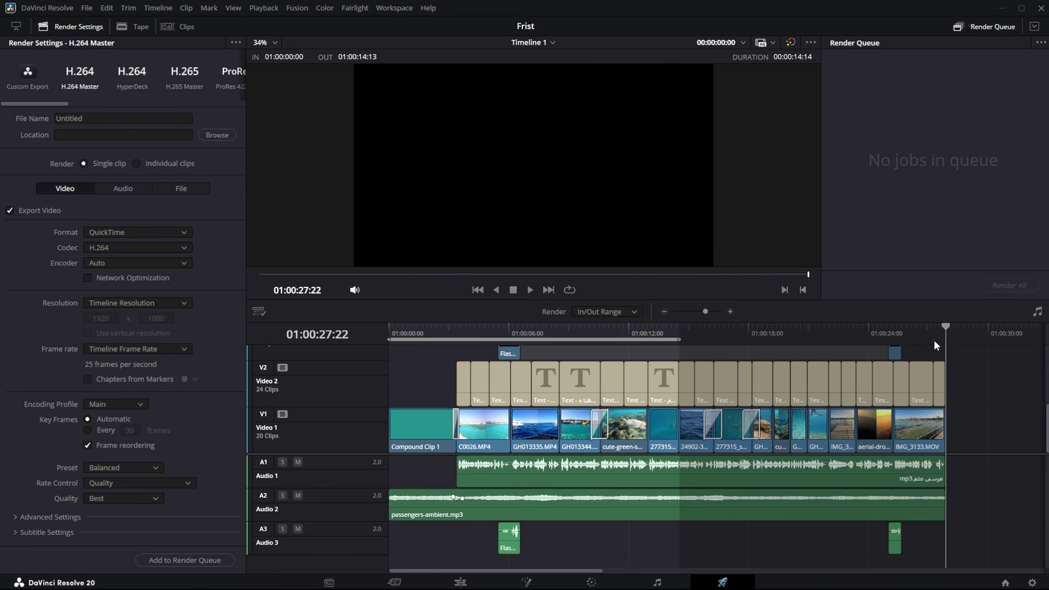
key("o")
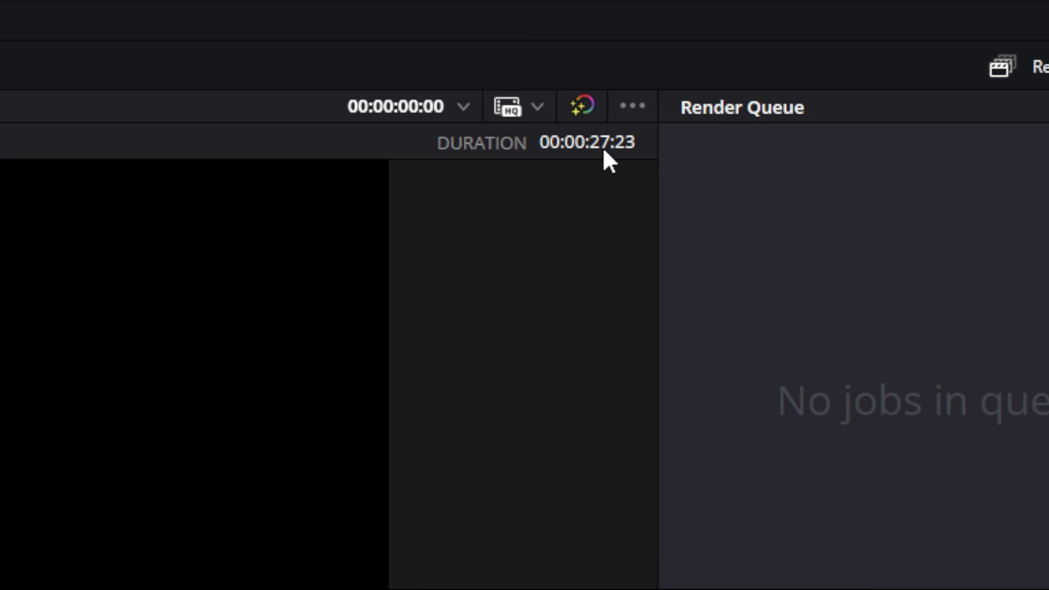
key("Left")
key("o")
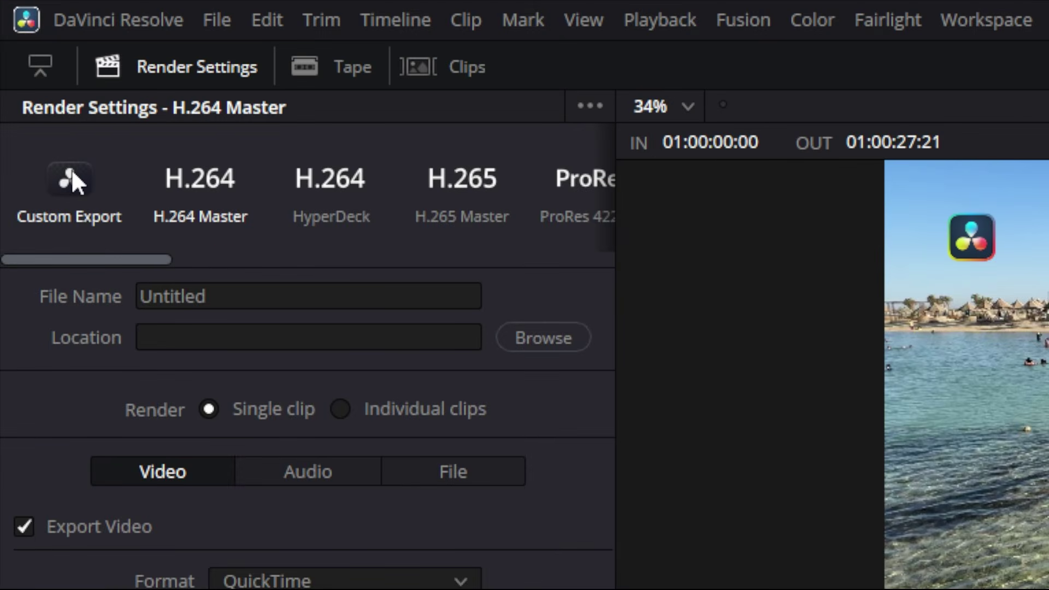
Select the Custom Export preset and look through the available render presets as far as Premiere XML and Audio Only.
left_click(72, 173)
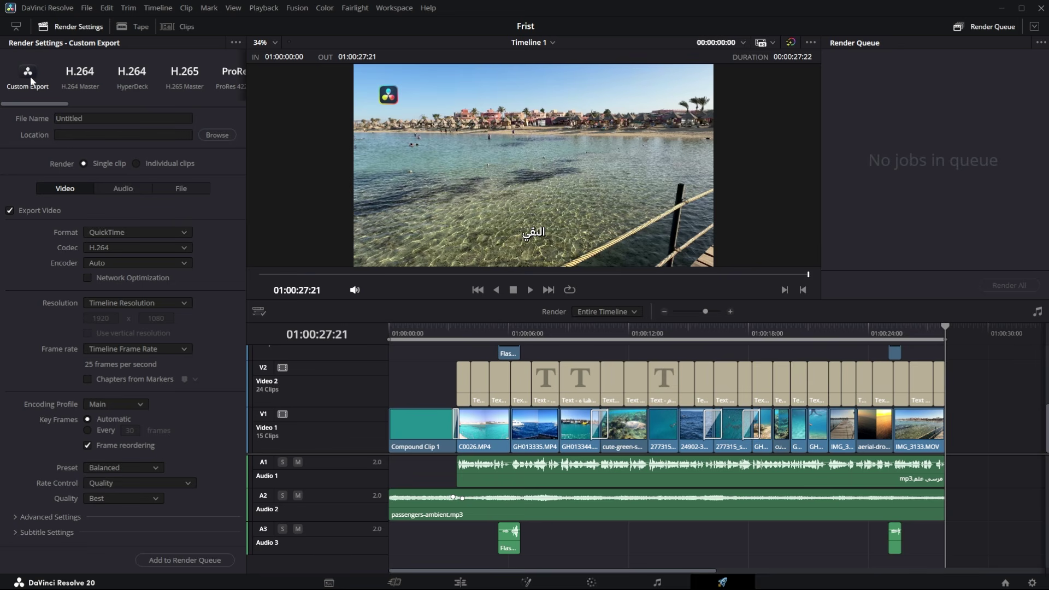
left_click_drag(44, 102, 101, 106)
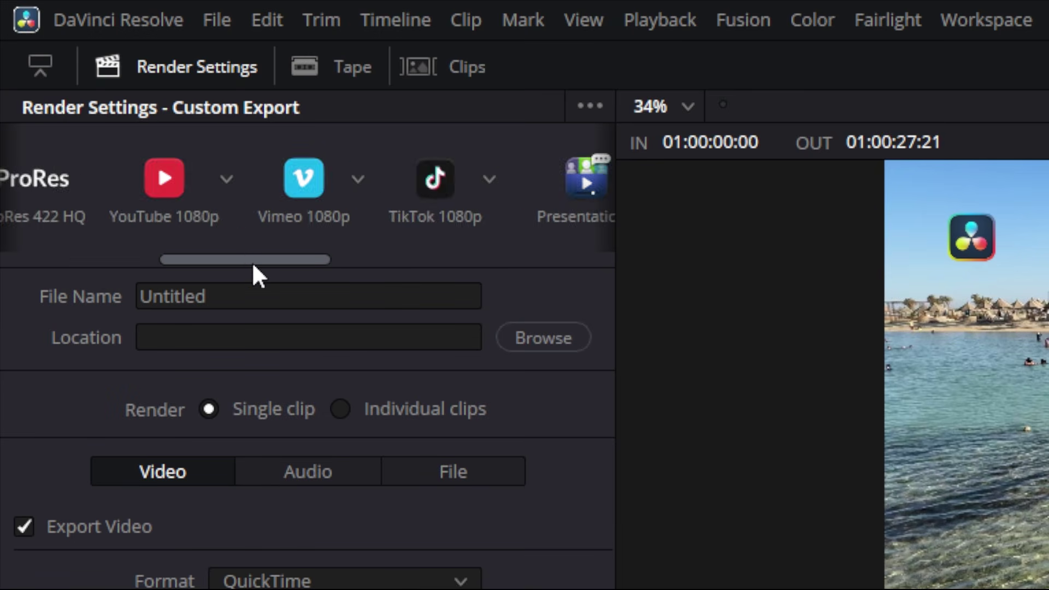
left_click_drag(254, 265, 54, 257)
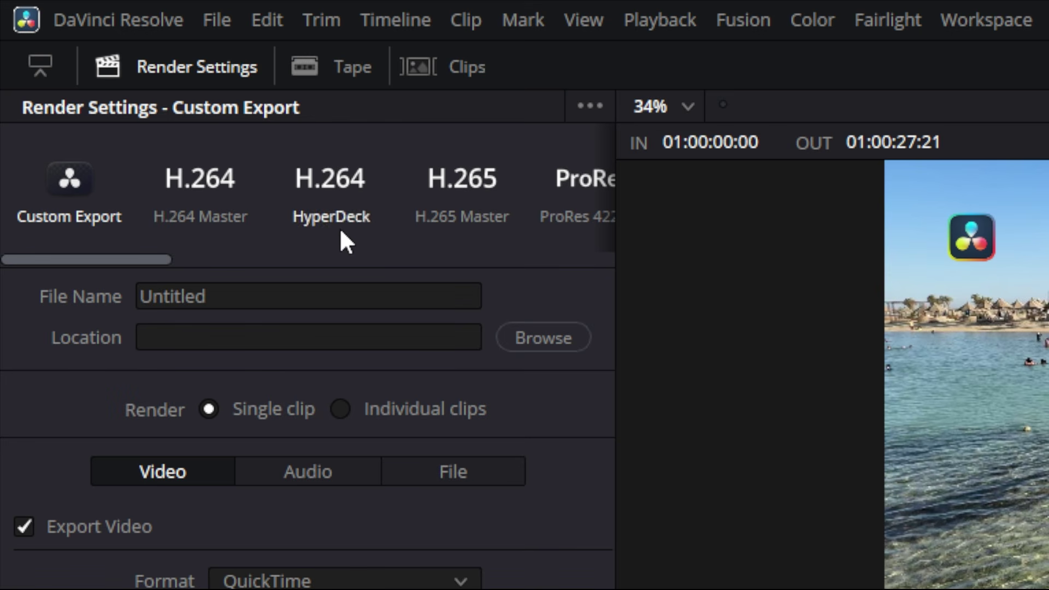
left_click_drag(166, 259, 207, 290)
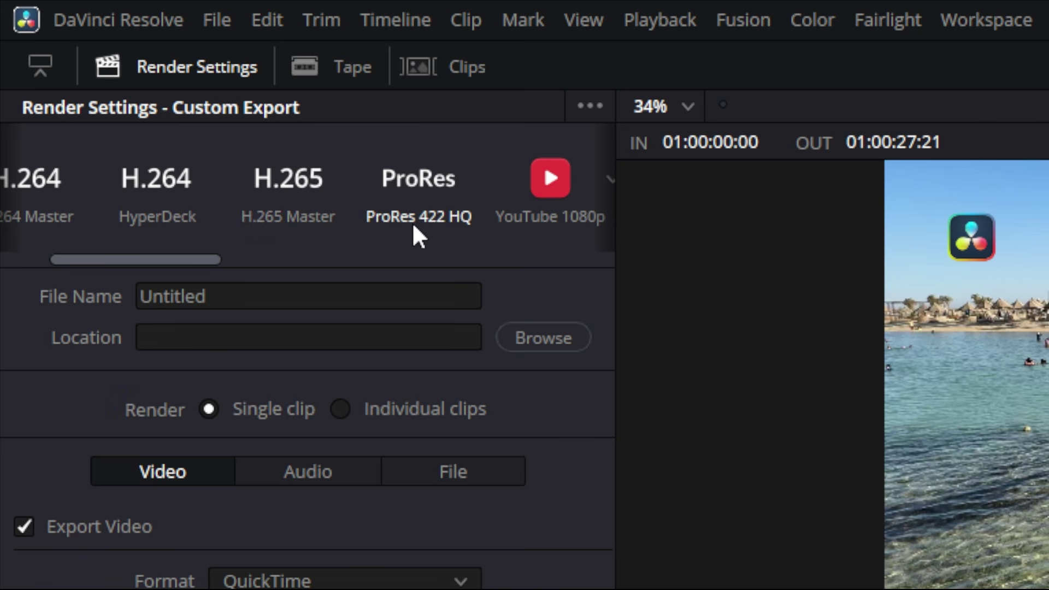
left_click_drag(190, 261, 505, 267)
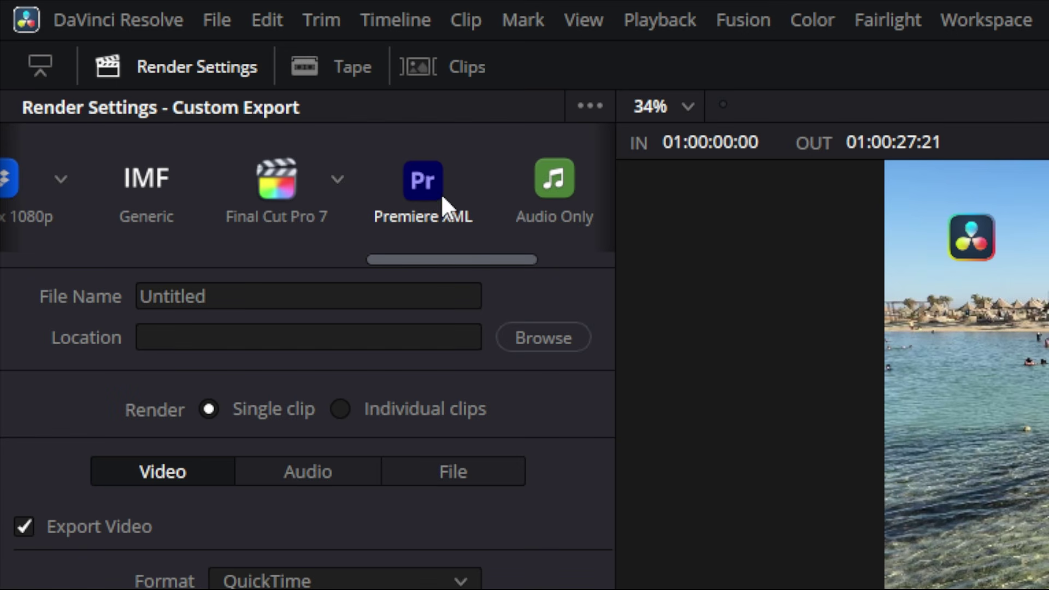
left_click_drag(452, 256, 57, 260)
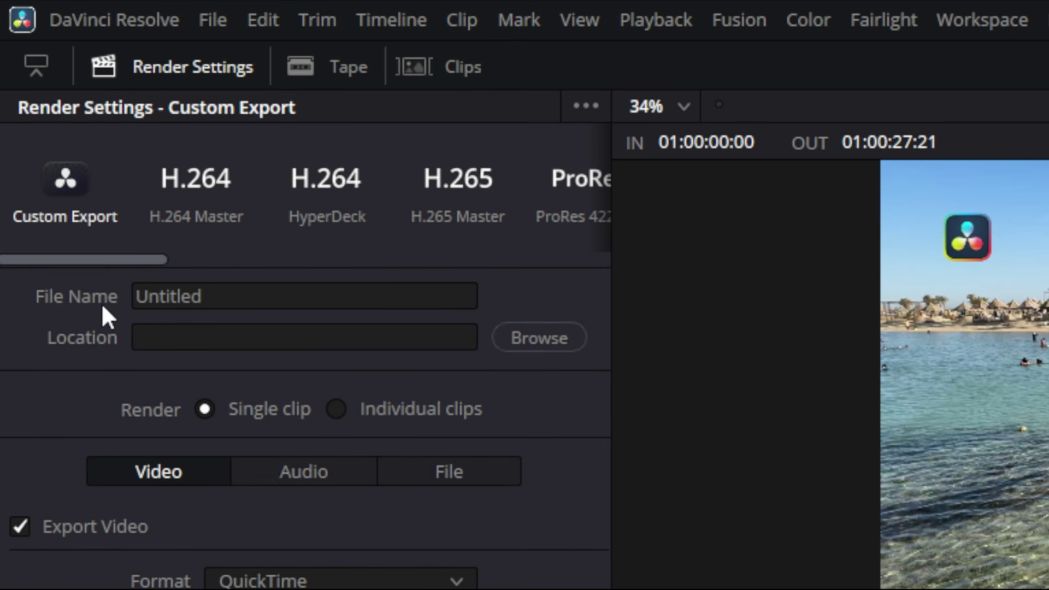
Compare the H.264 Master, HyperDeck, H.265 Master and ProRes 422 HQ presets with the YouTube, Vimeo and TikTok ones.
left_click_drag(115, 260, 136, 263)
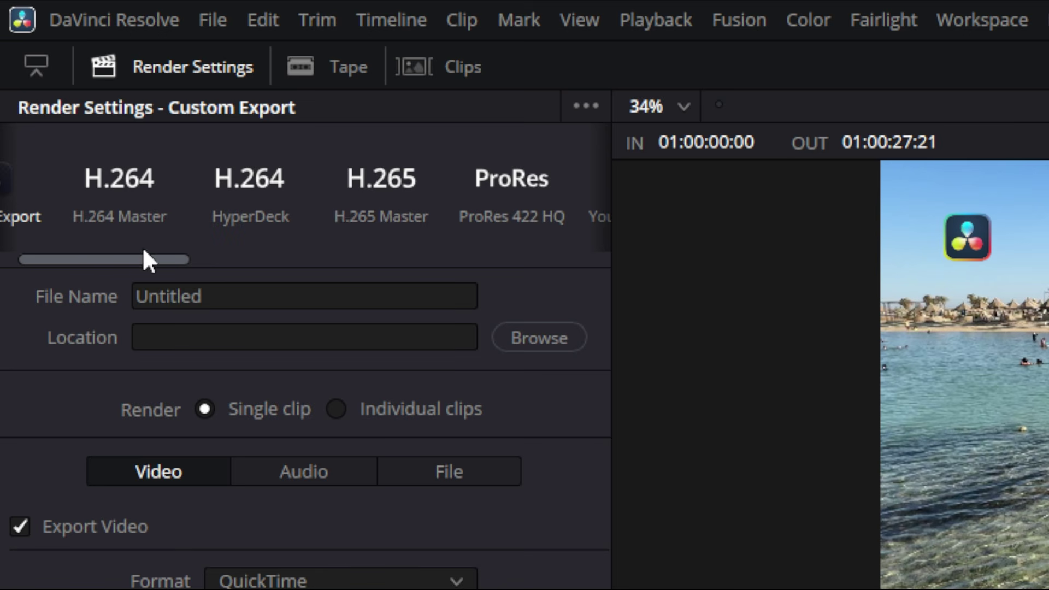
left_click_drag(142, 256, 235, 257)
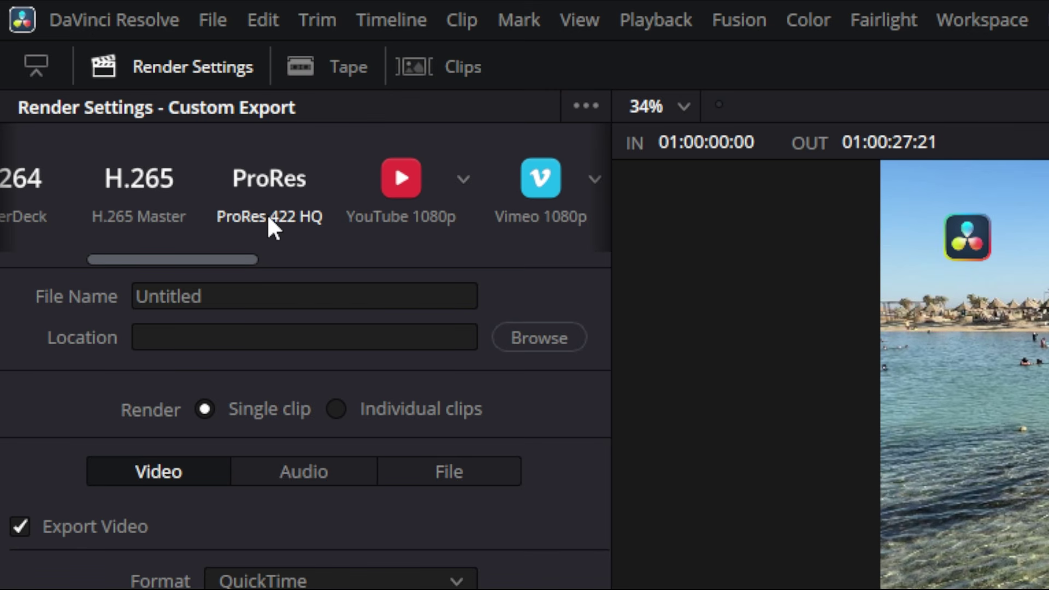
left_click_drag(235, 261, 146, 259)
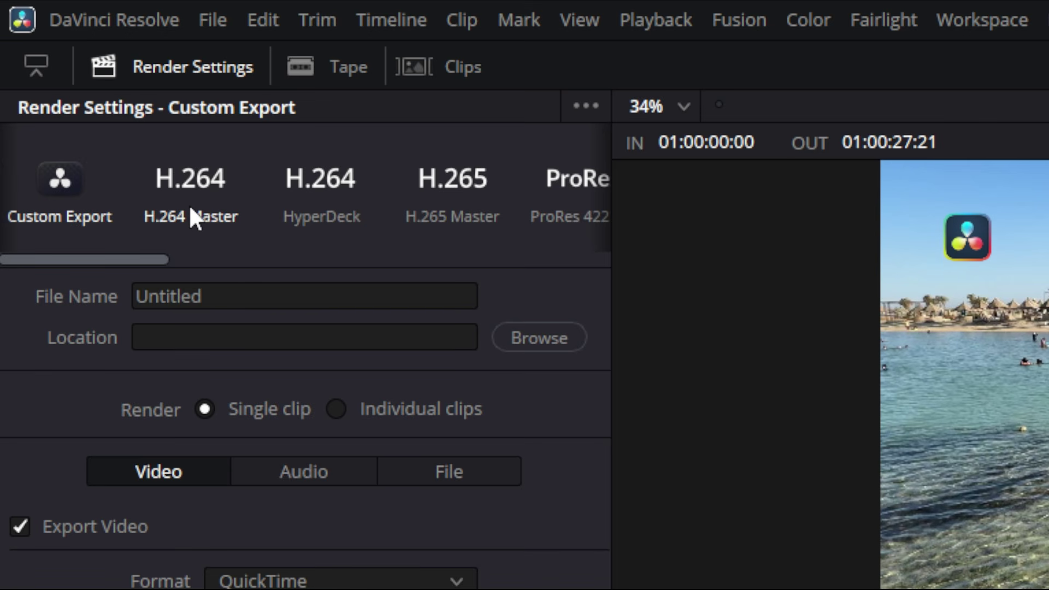
scroll(192, 217, "right", 5)
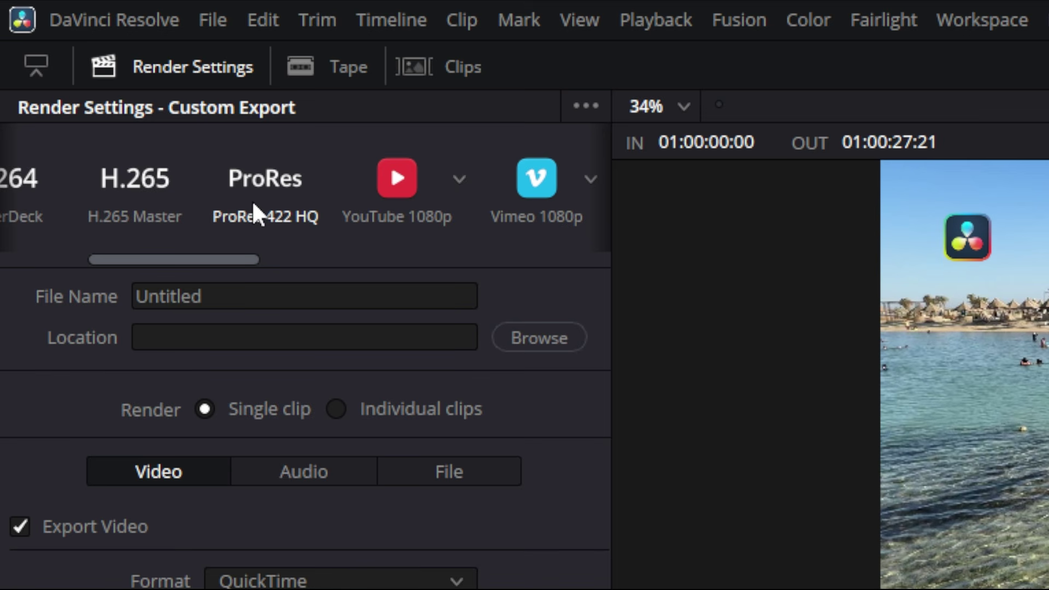
scroll(251, 200, "left", 4)
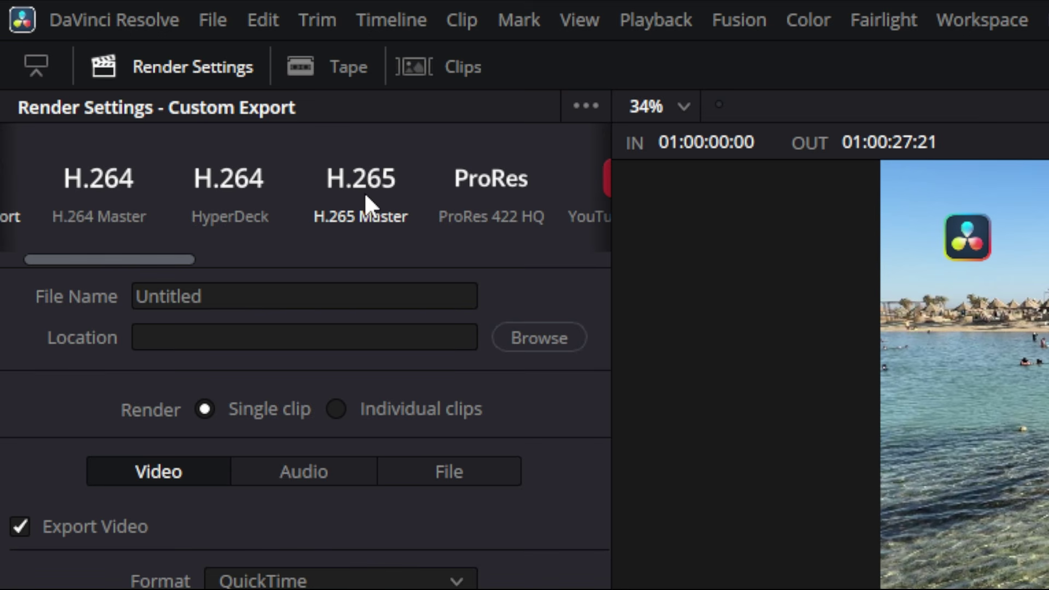
scroll(322, 229, "down", 3)
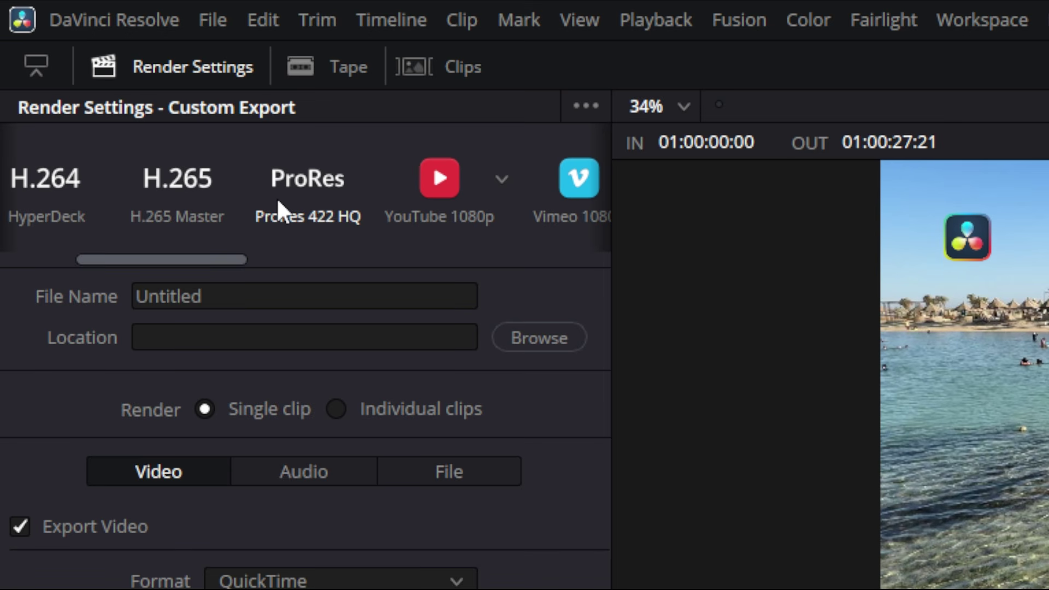
scroll(277, 198, "right", 5)
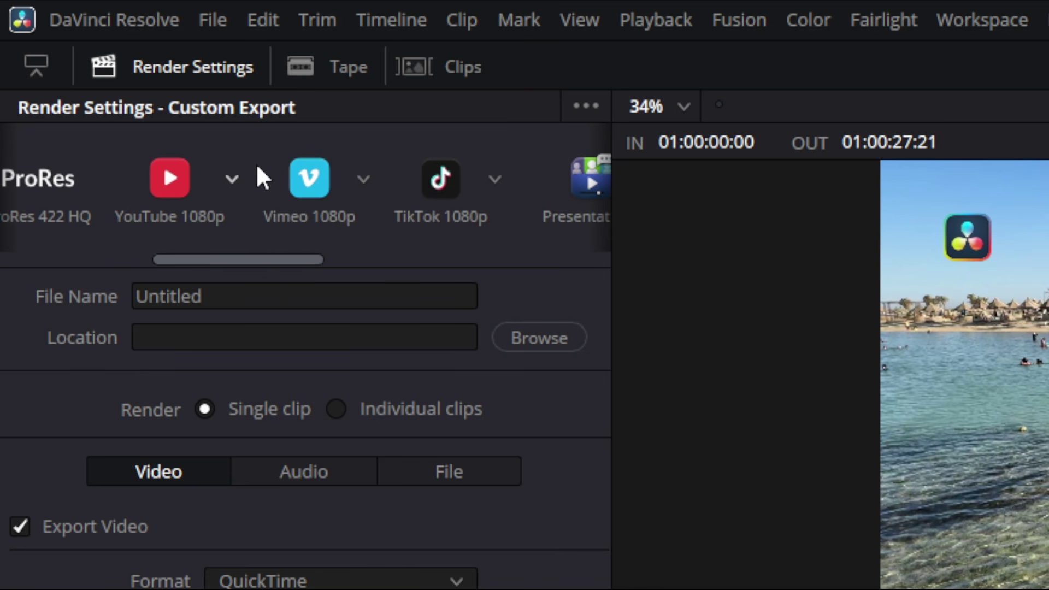
left_click_drag(279, 260, 263, 257)
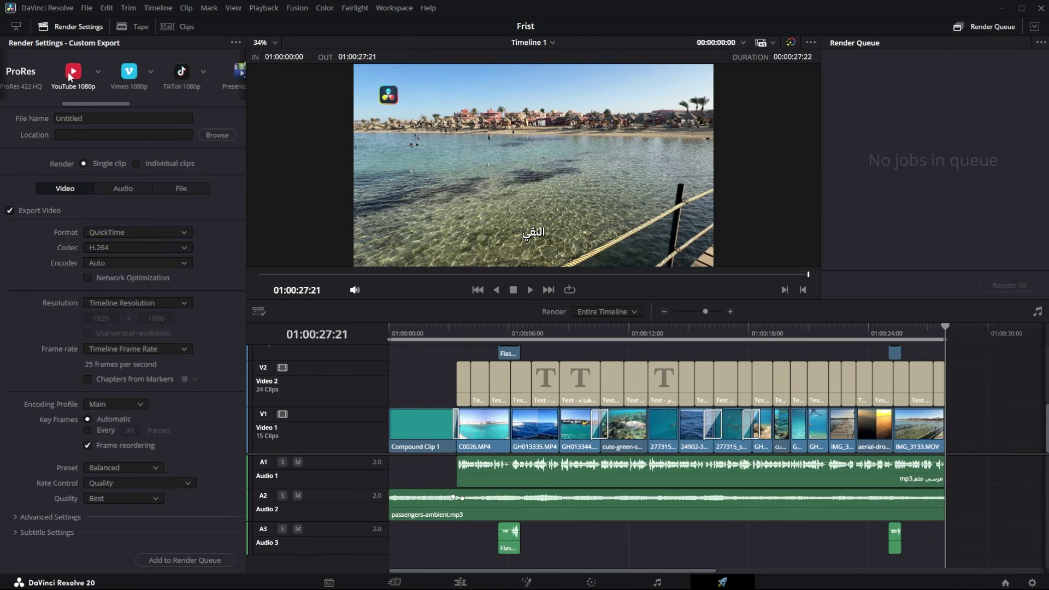
Try the YouTube 1080p preset and return to H.264 Master, checking the Final Cut Pro 7 and Premiere XML presets.
left_click(166, 179)
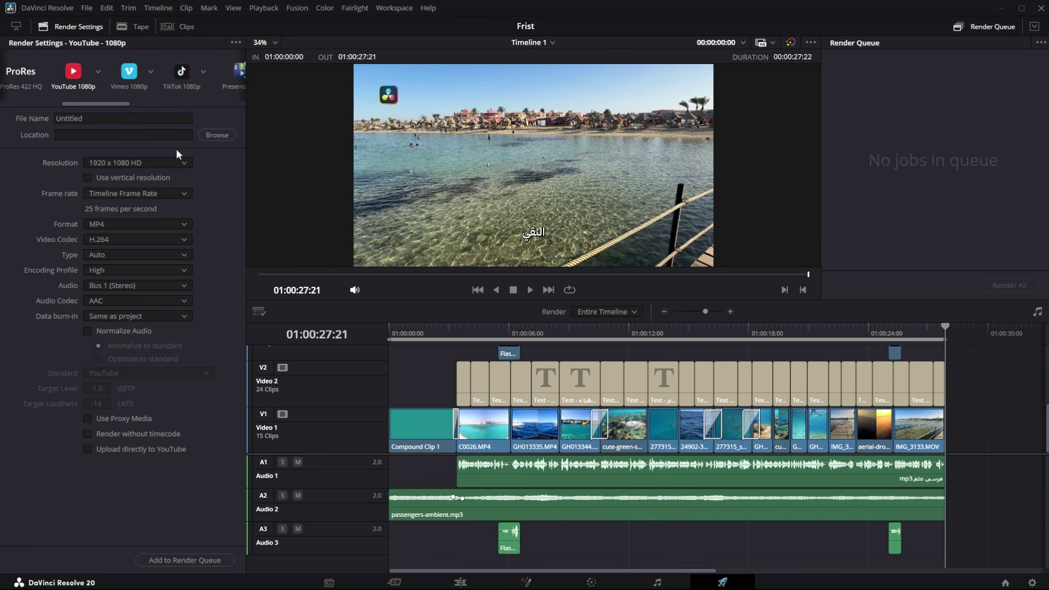
left_click_drag(161, 103, 185, 102)
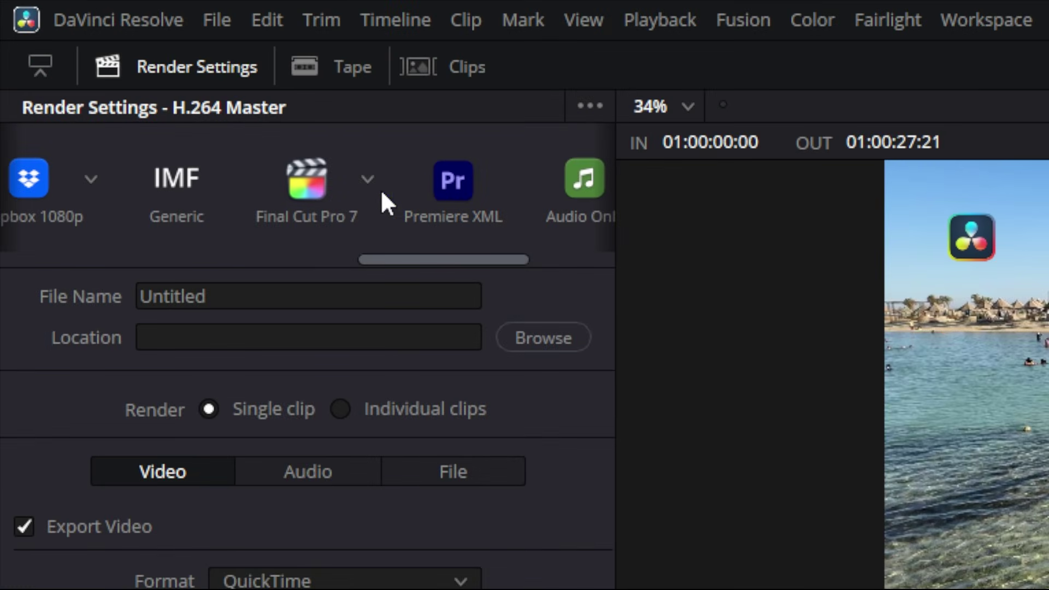
left_click_drag(409, 254, 418, 260)
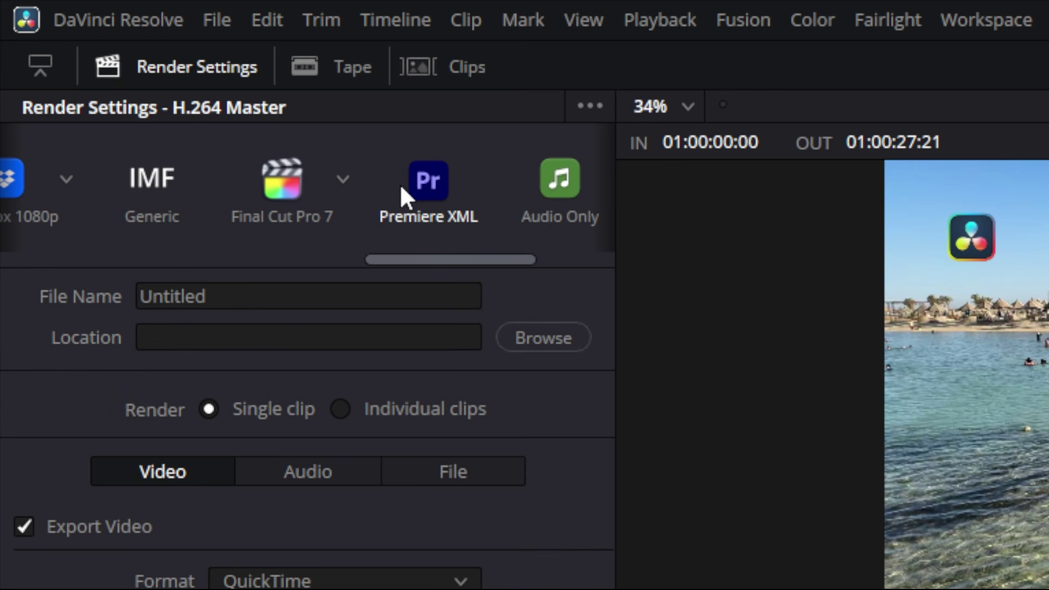
left_click_drag(415, 259, 57, 261)
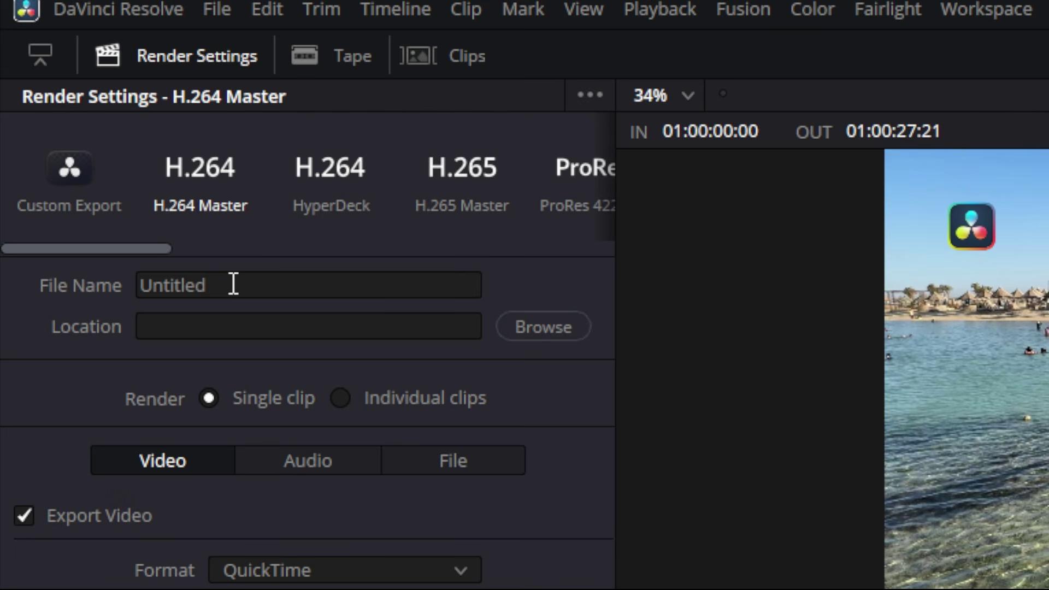
Name the render file Timeline 1 and set its location to E:\Youtube\Davinci Resolve\14 - Render.
left_click(233, 284)
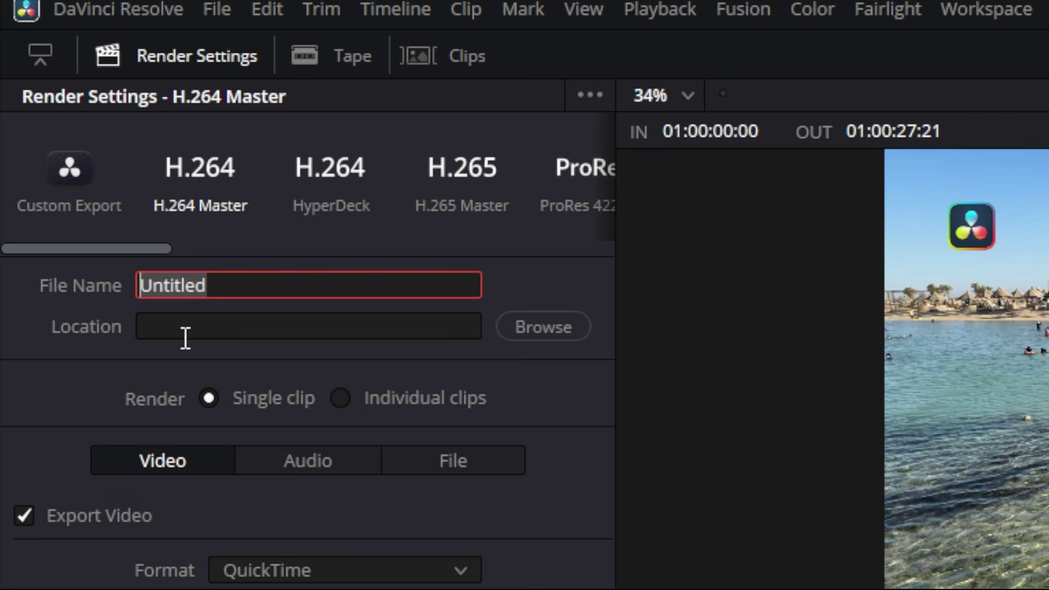
left_click(239, 326)
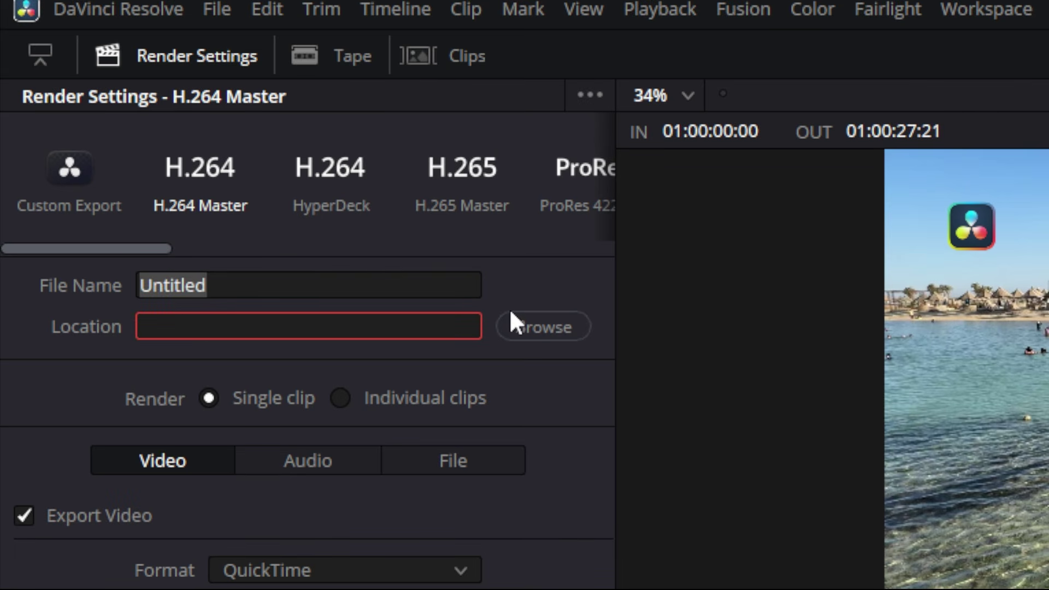
left_click(516, 328)
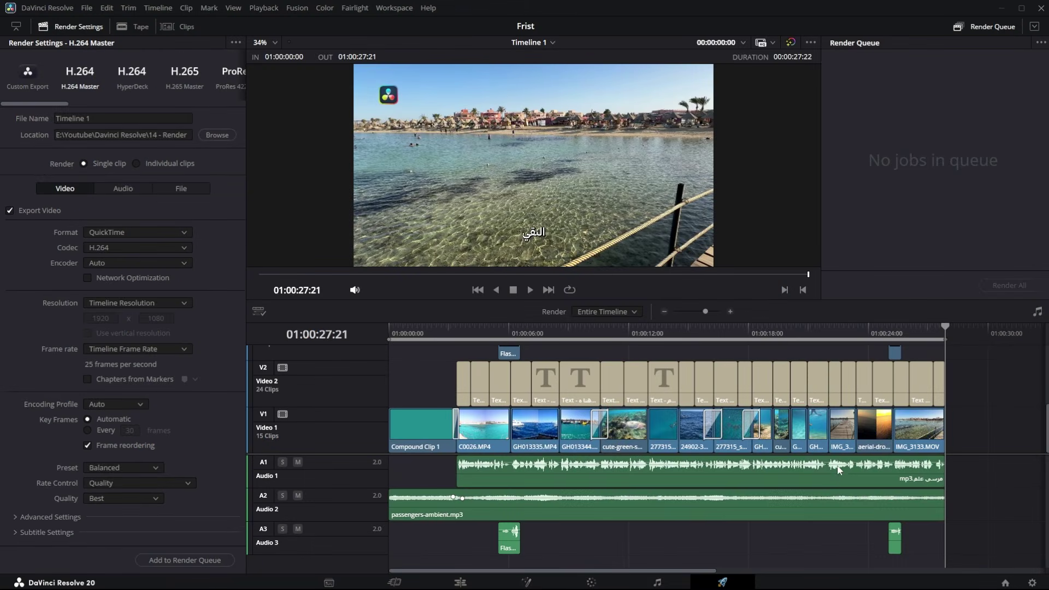
View the Audio and File sections of the H.264 Master render settings.
scroll(838, 470, "down", 4)
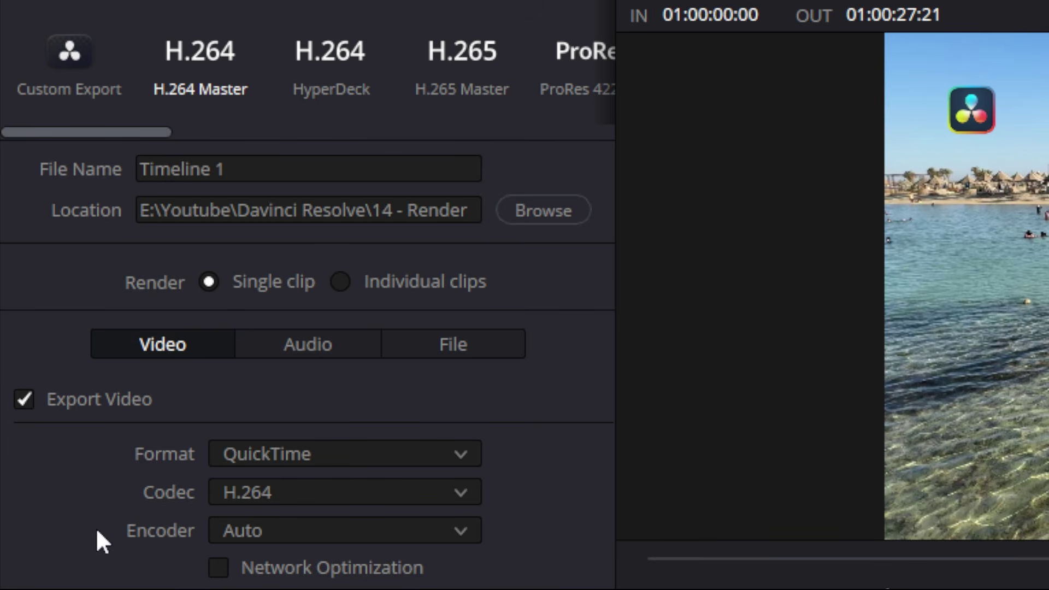
left_click(321, 343)
left_click(453, 345)
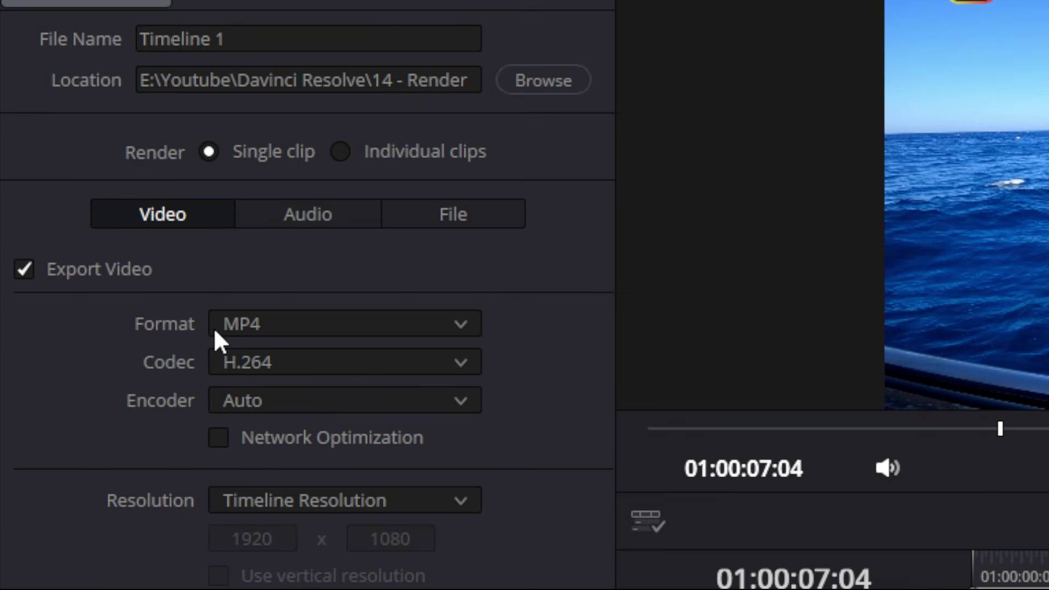
Choose MP4 as the export format and open the list of video codecs.
left_click(242, 319)
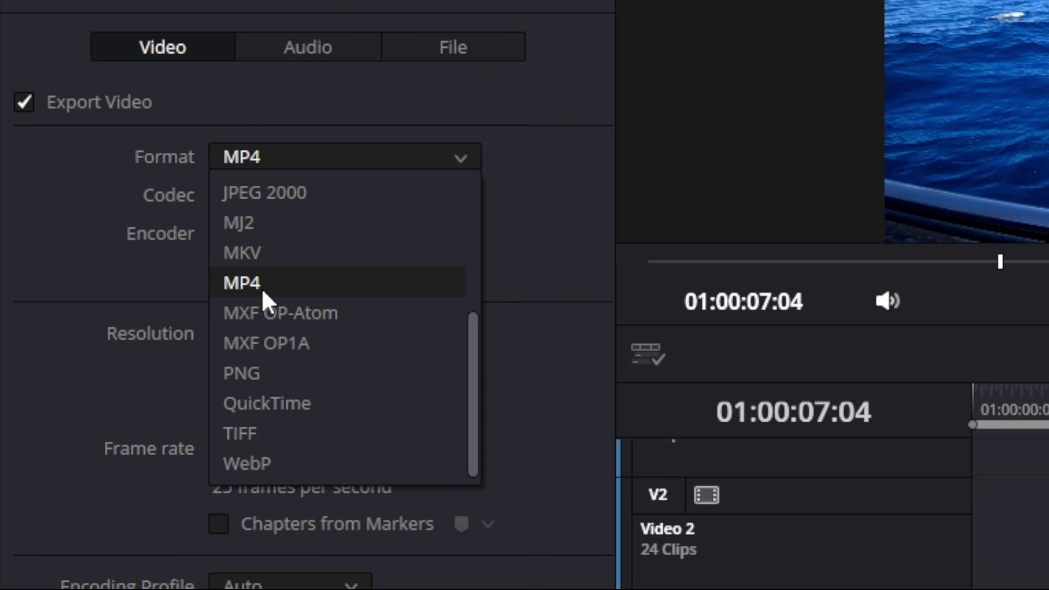
left_click(261, 287)
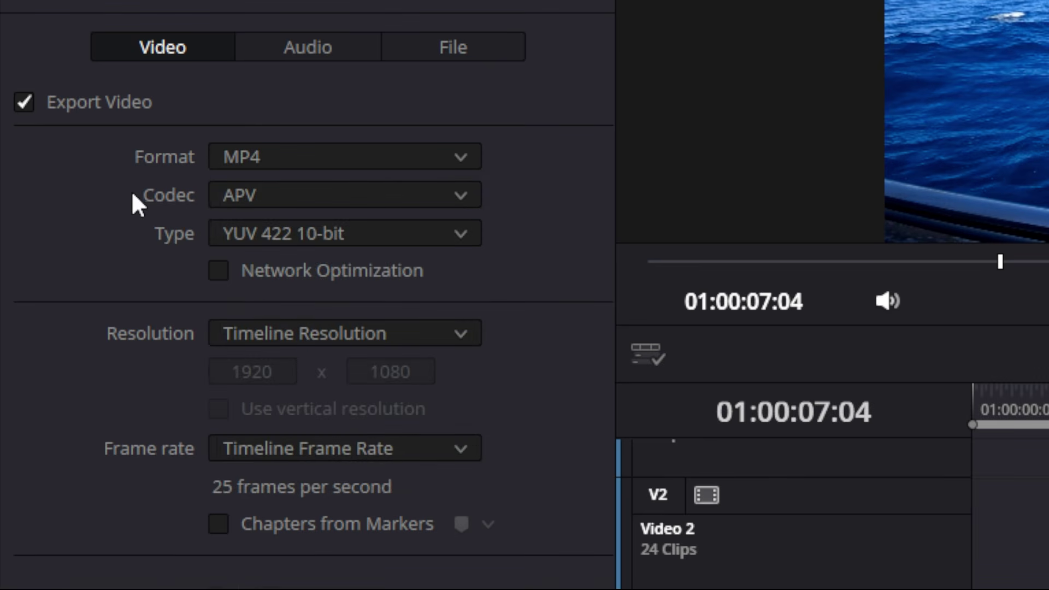
left_click(282, 198)
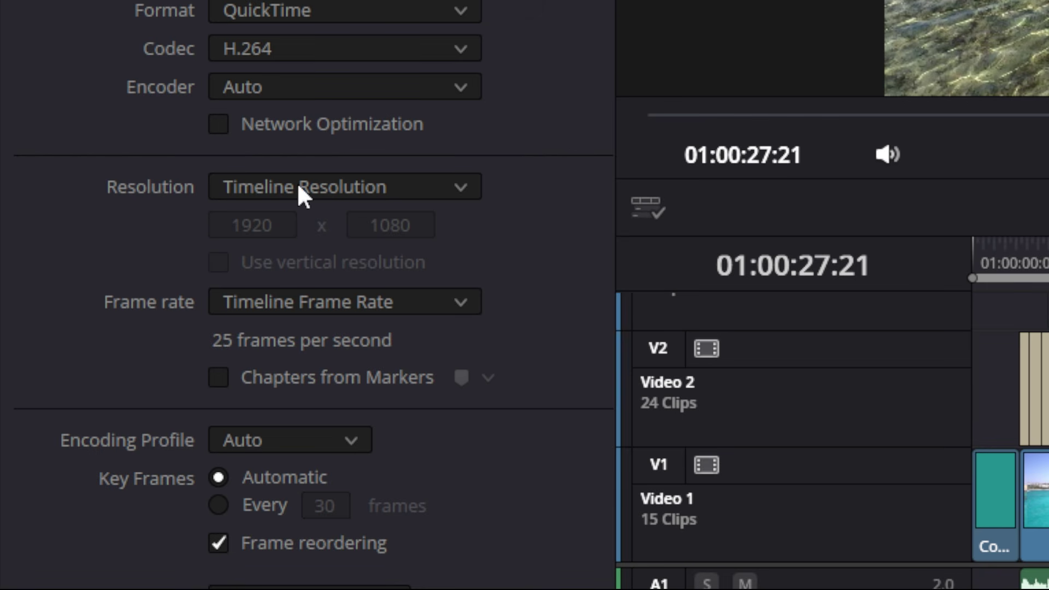
Review the available export resolutions while keeping Timeline Resolution.
left_click(266, 196)
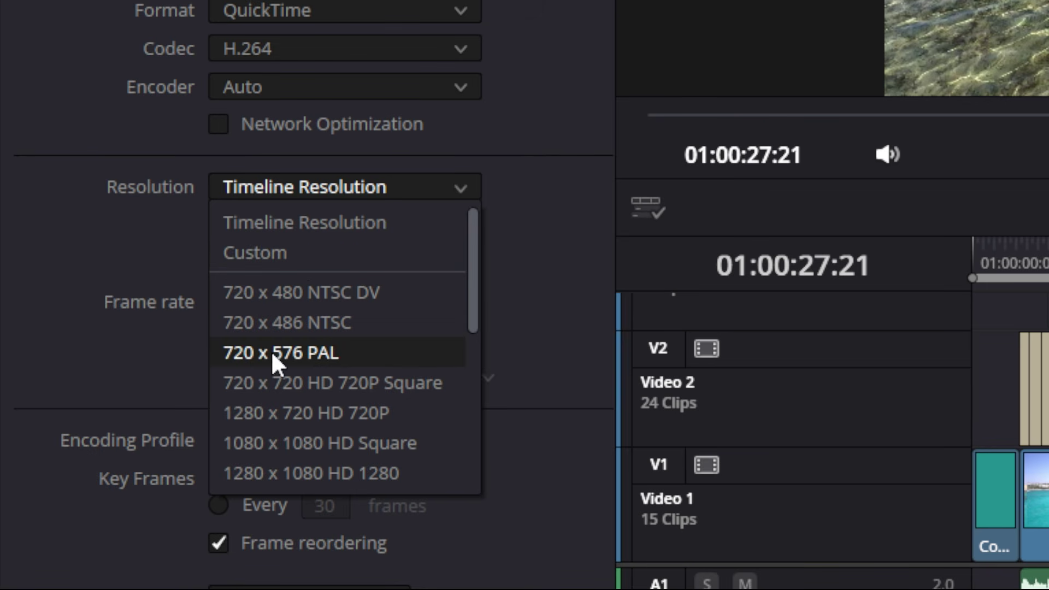
left_click(275, 194)
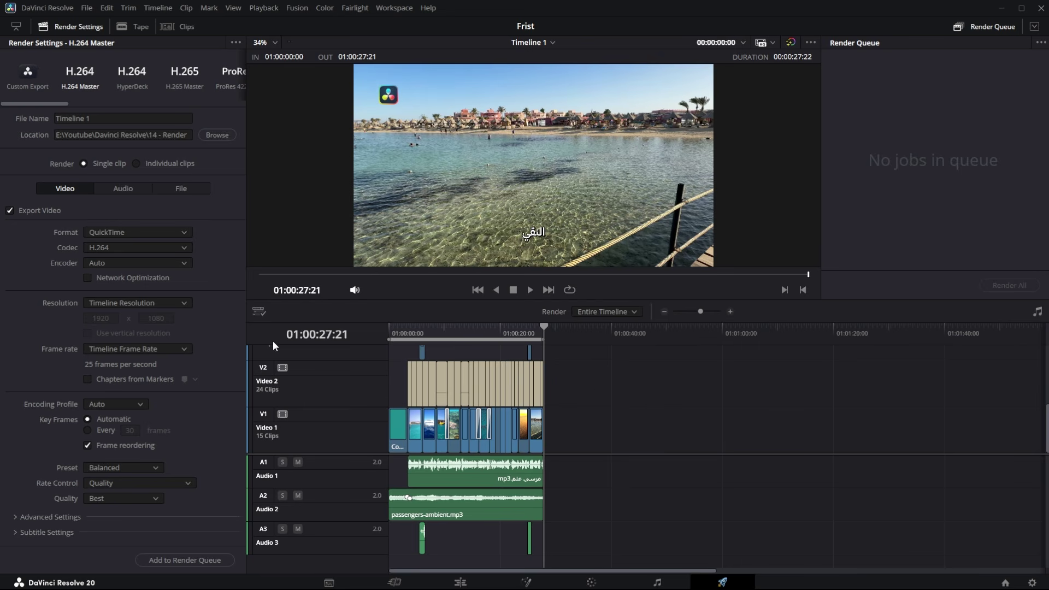
scroll(463, 385, "up", 6)
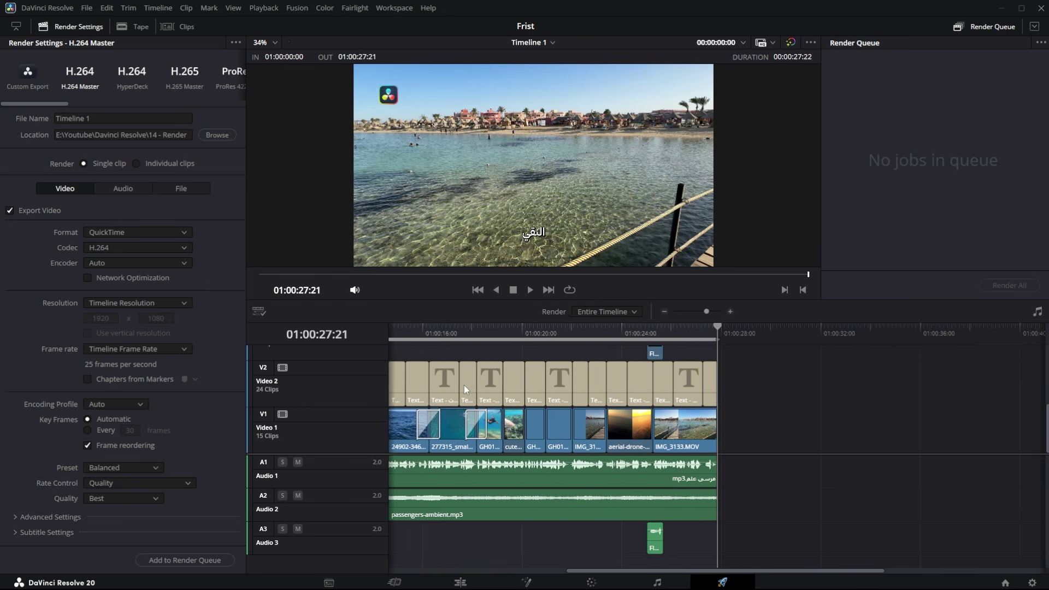
scroll(604, 368, "down", 5)
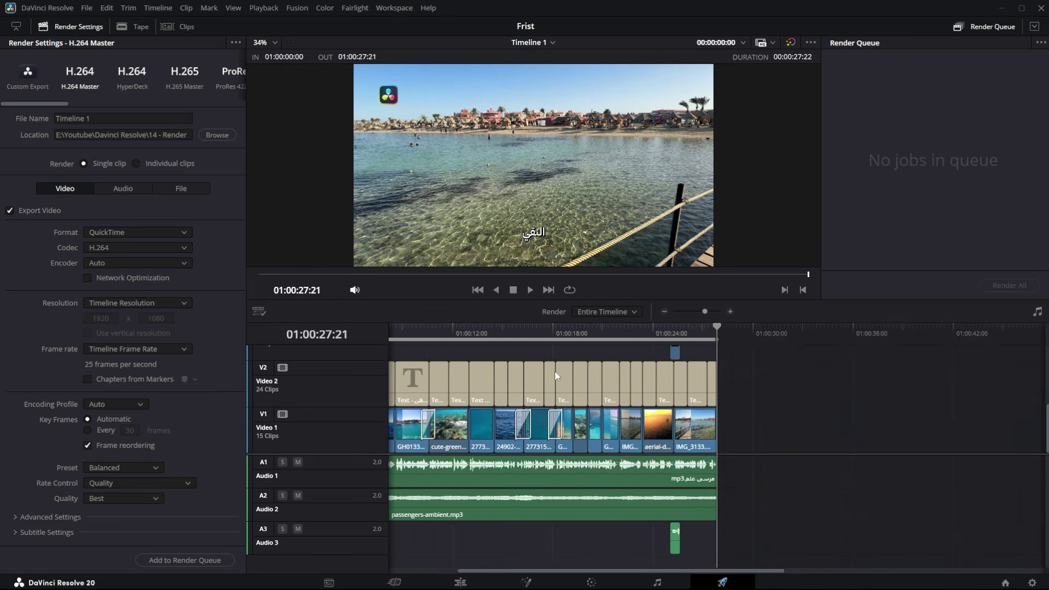
Set the export resolution to 3840 x 2160 Ultra HD.
left_click(168, 303)
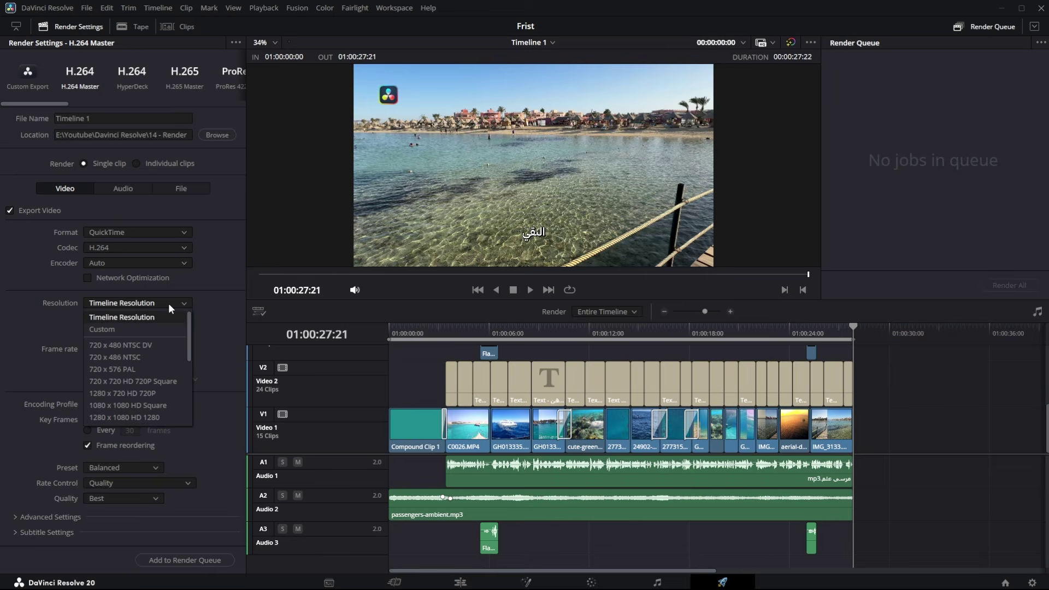
scroll(375, 508, "down", 2)
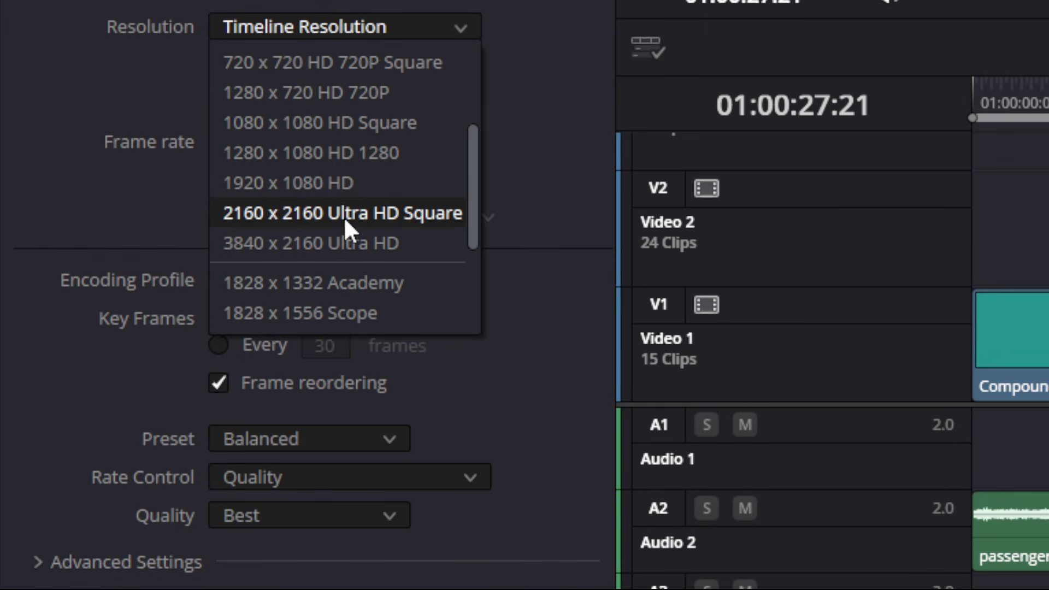
left_click(397, 243)
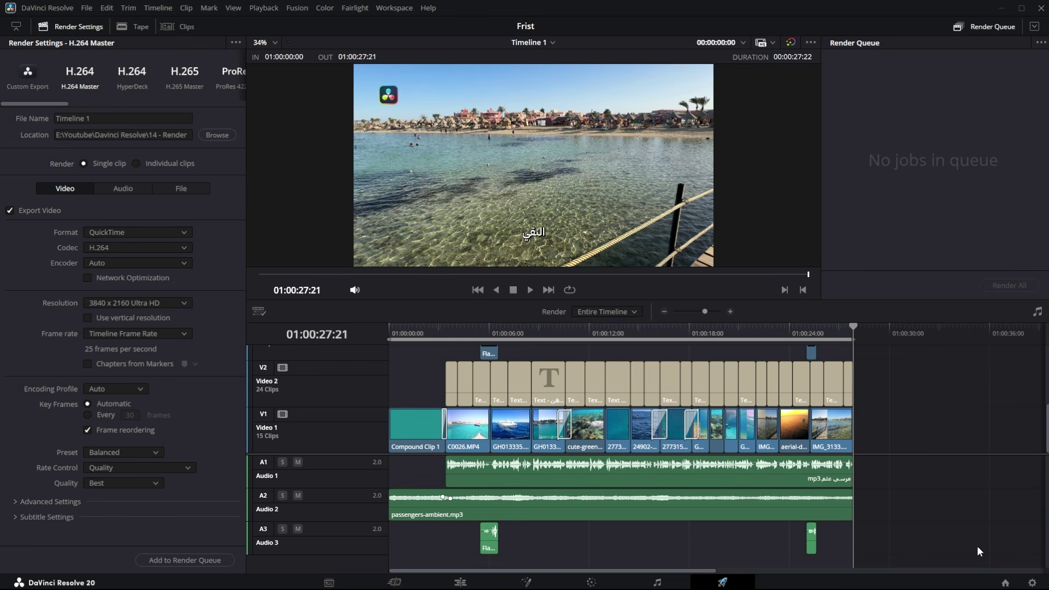
Return the export resolution to Timeline Resolution.
left_click(1032, 582)
left_click(145, 303)
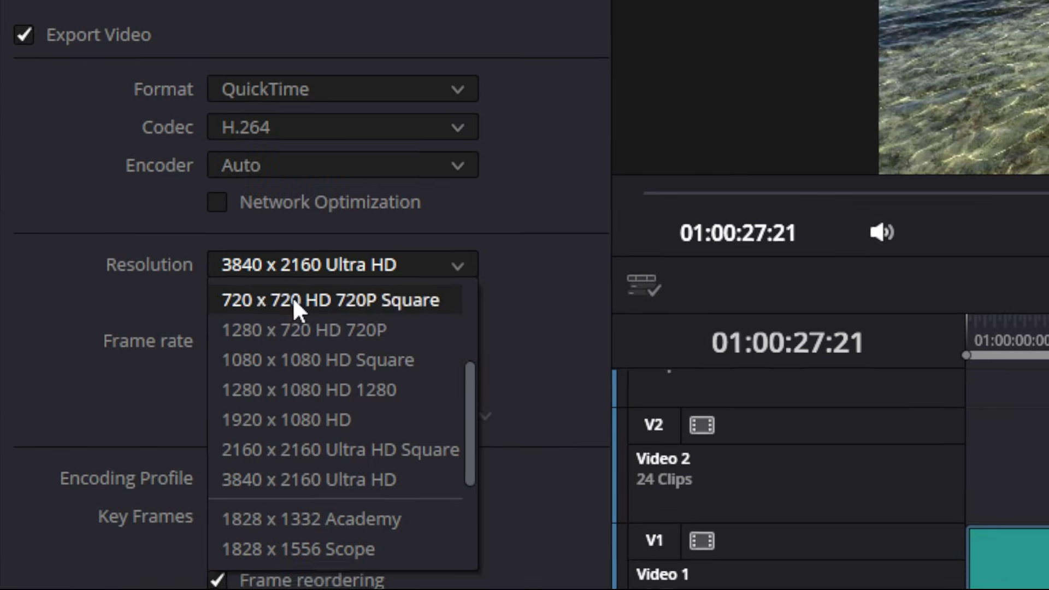
scroll(309, 389, "up", 3)
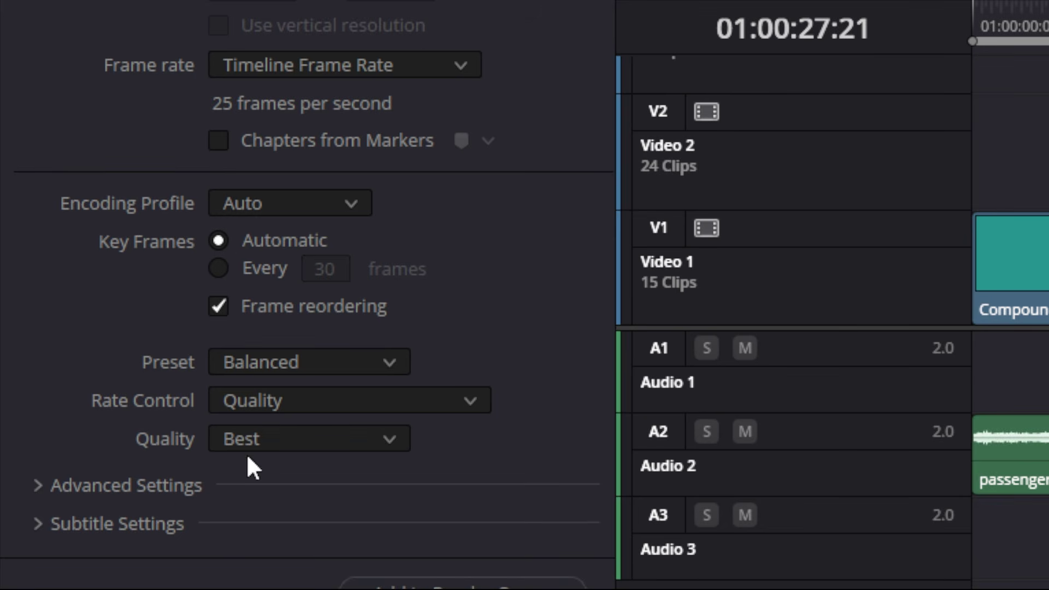
Try Least as the render quality and set it back to Best.
left_click(288, 447)
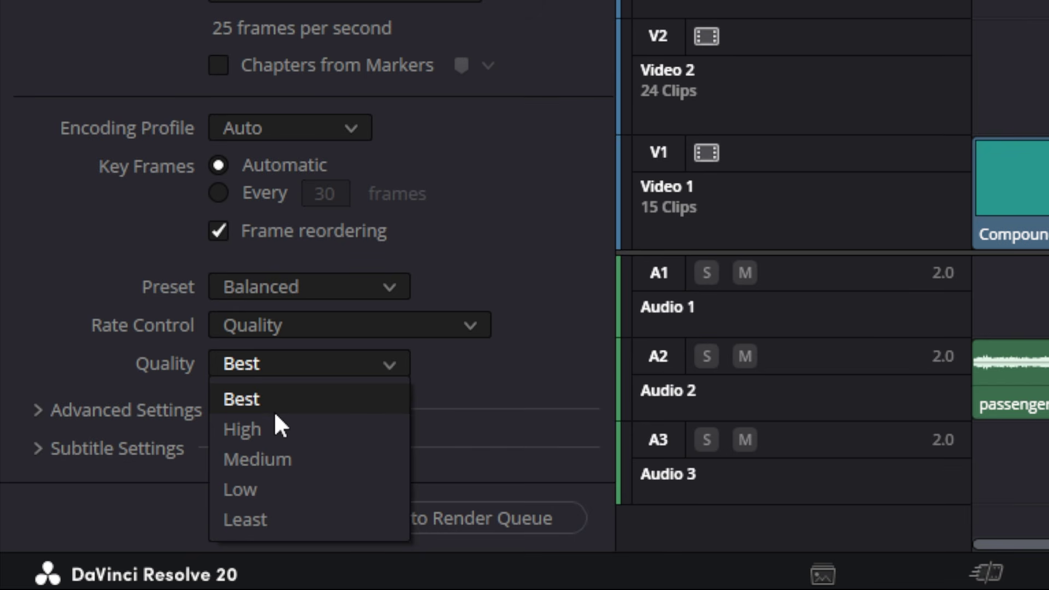
left_click(272, 527)
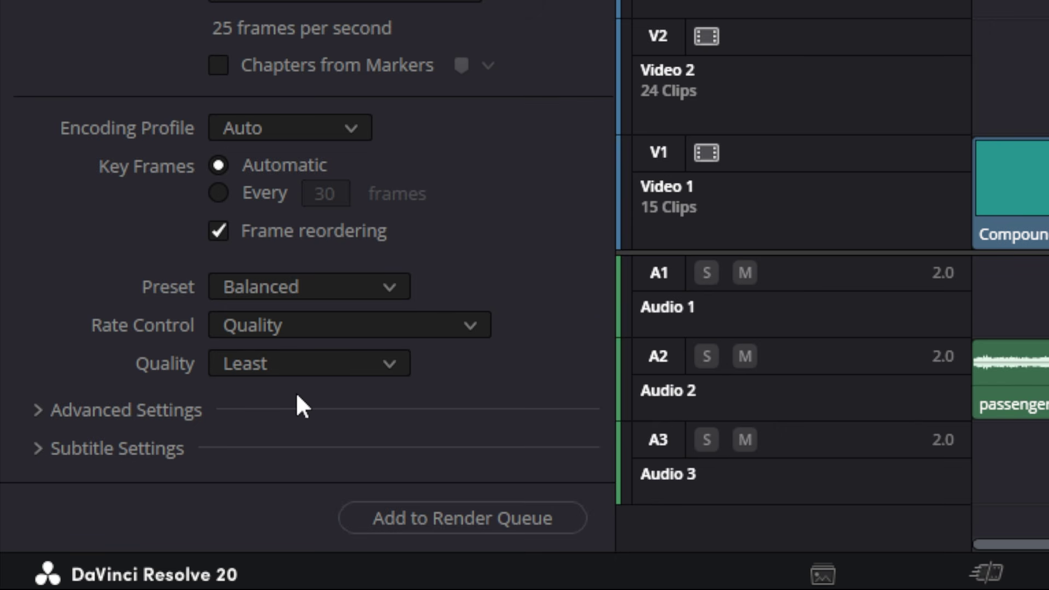
left_click(287, 365)
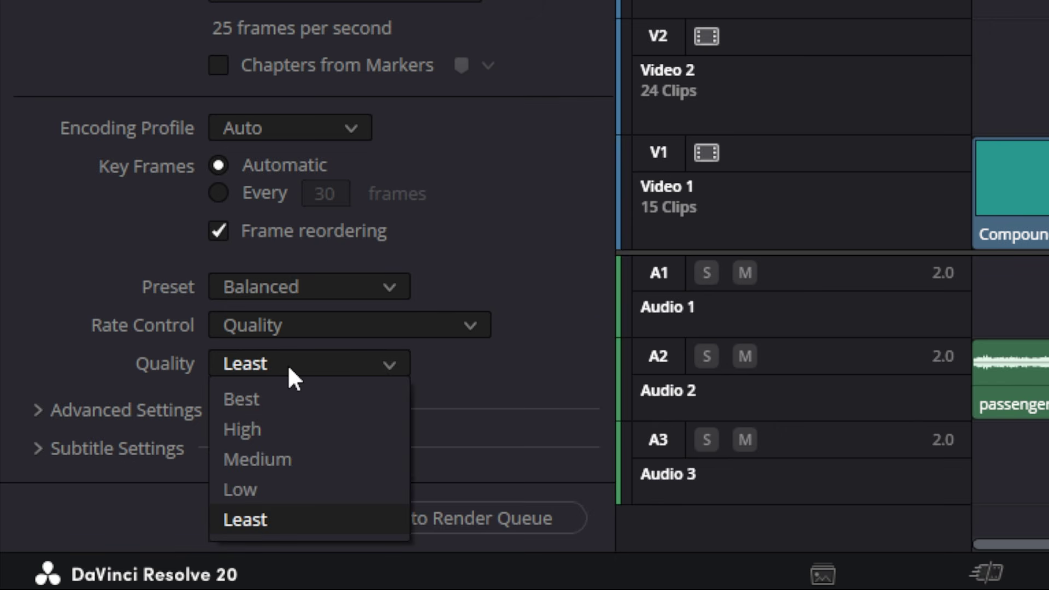
left_click(283, 401)
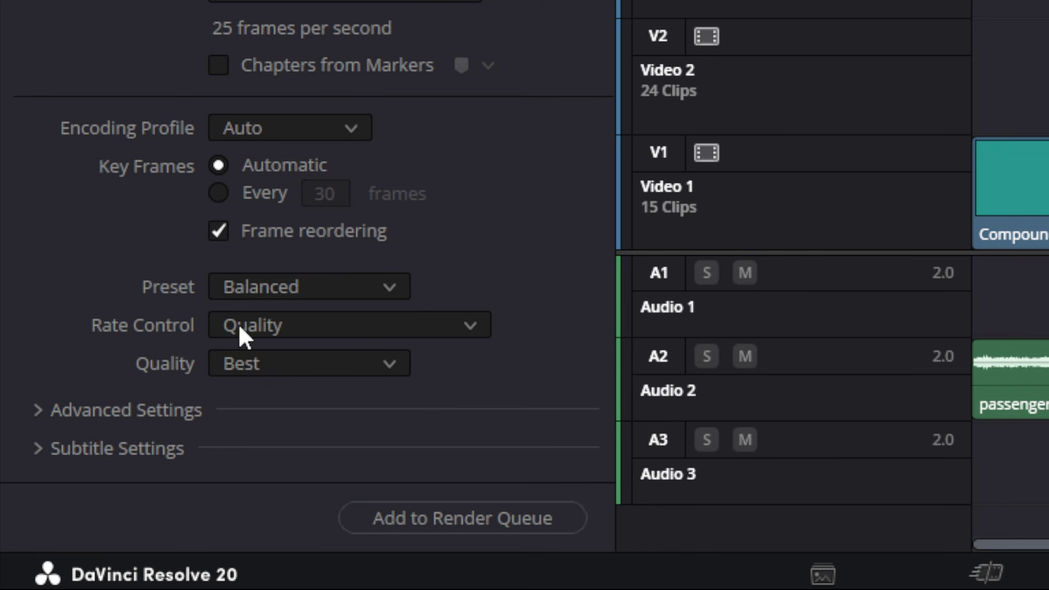
Change the rate control to Variable Bitrate and select its bit rate value.
left_click(278, 354)
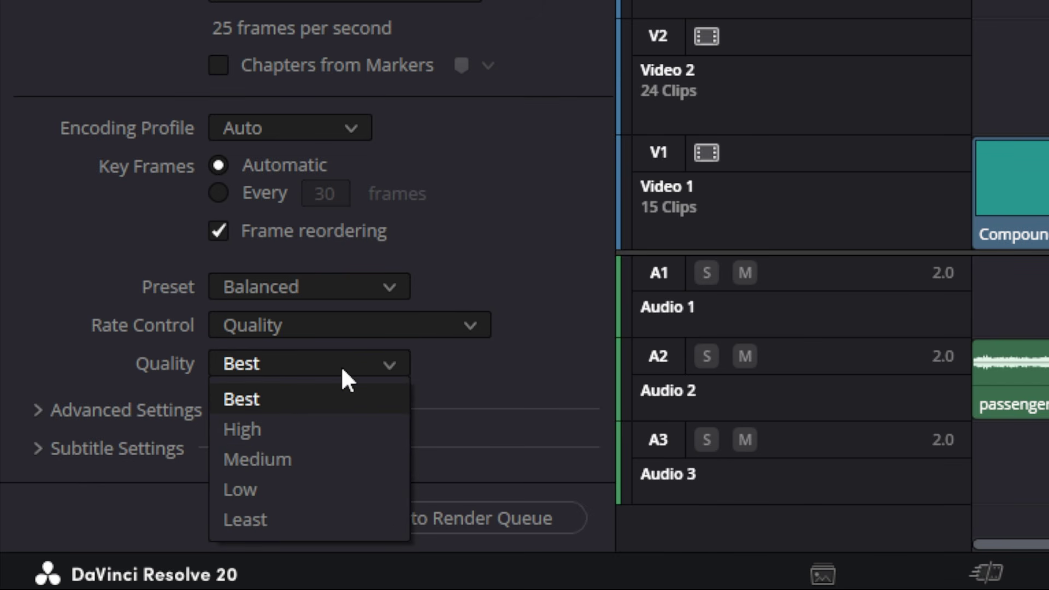
left_click(423, 327)
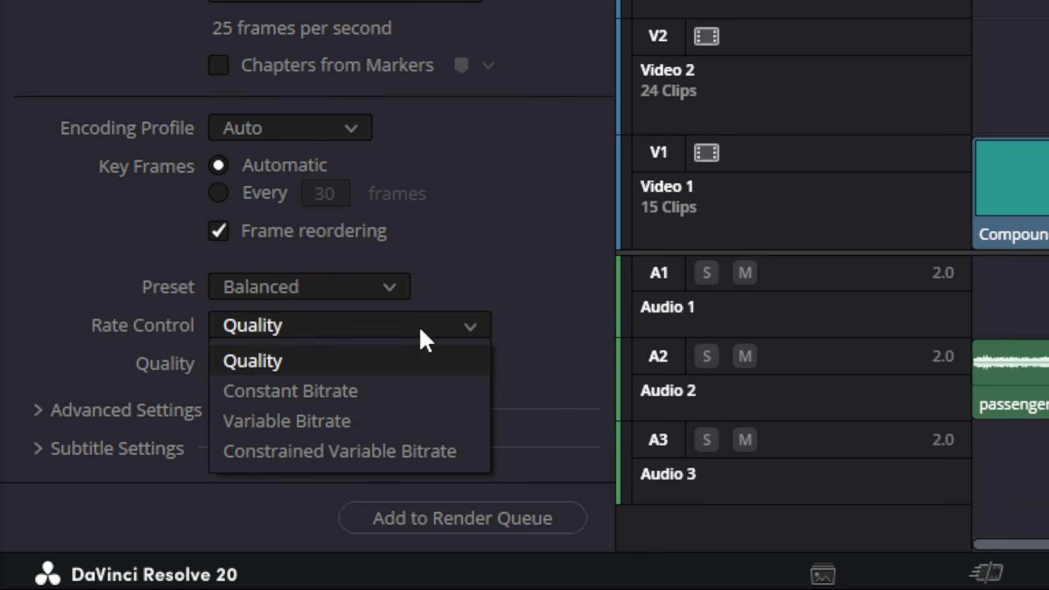
left_click(369, 430)
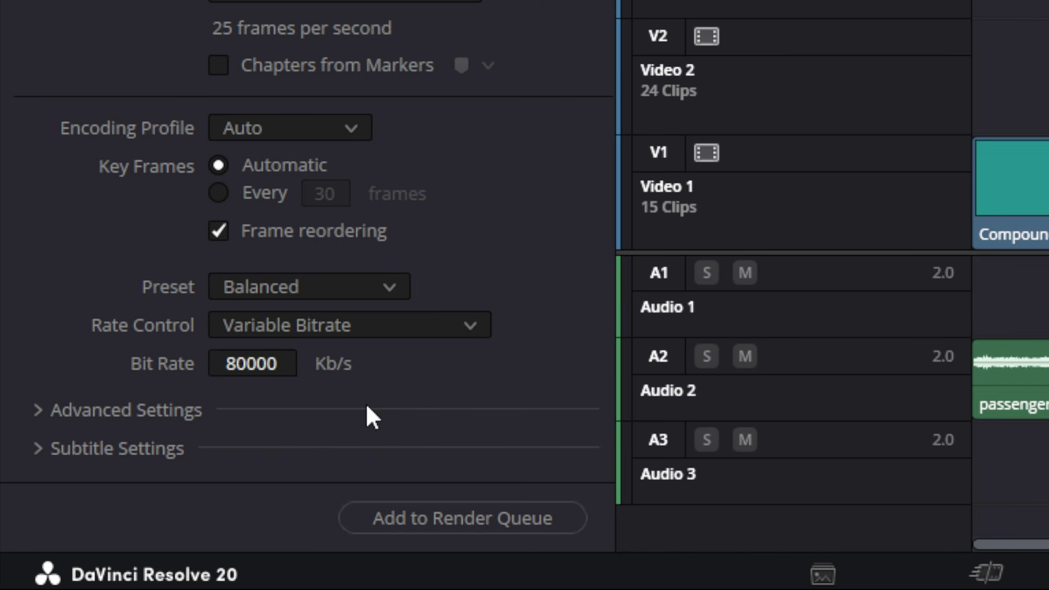
left_click(235, 366)
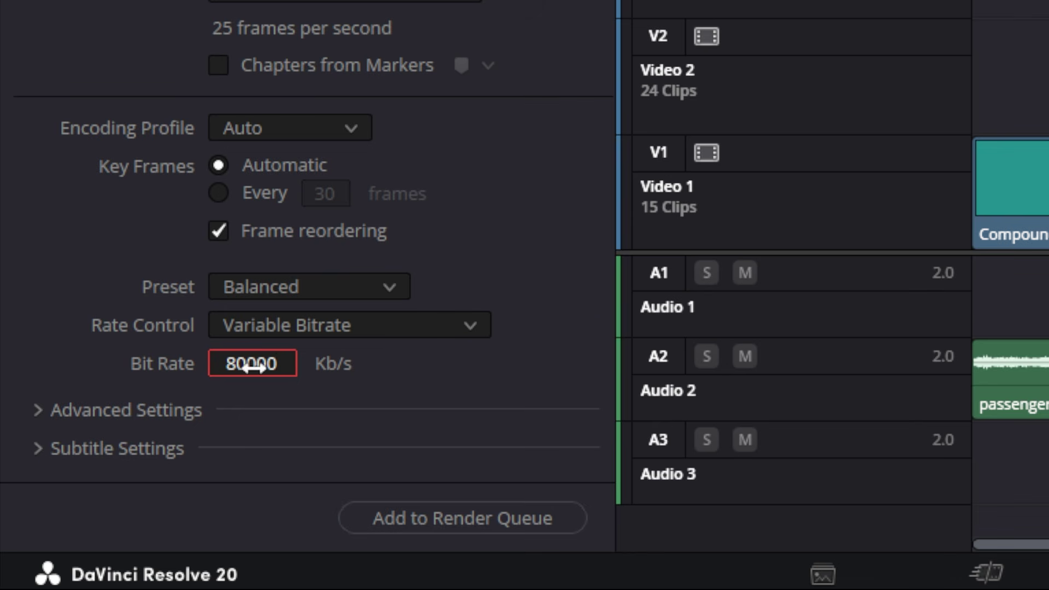
Return the rate control to Quality with Best quality, and add the timeline to the render queue.
left_click(263, 322)
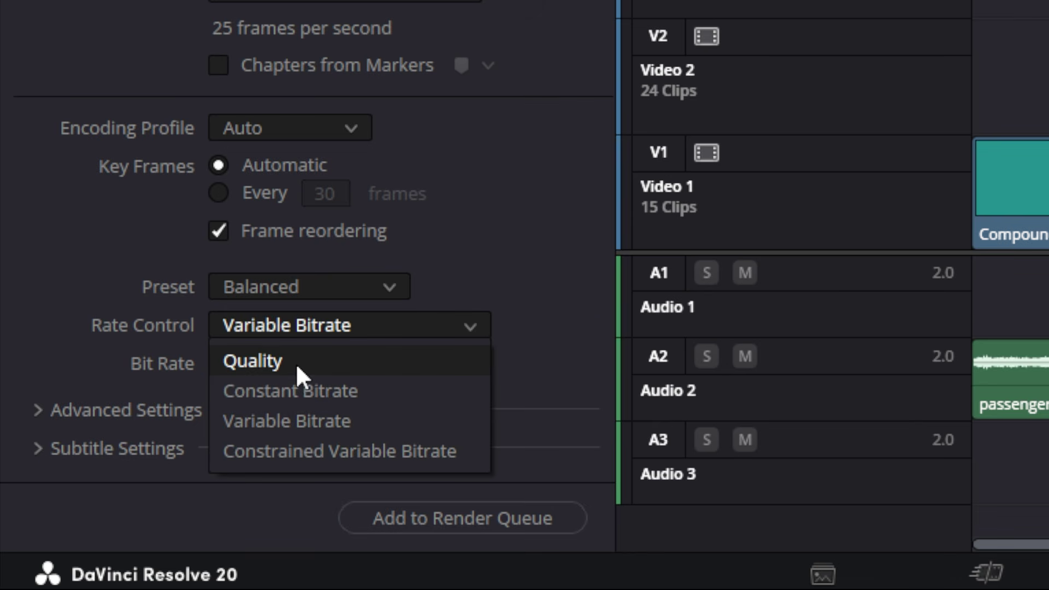
left_click(296, 363)
left_click(290, 363)
left_click(309, 399)
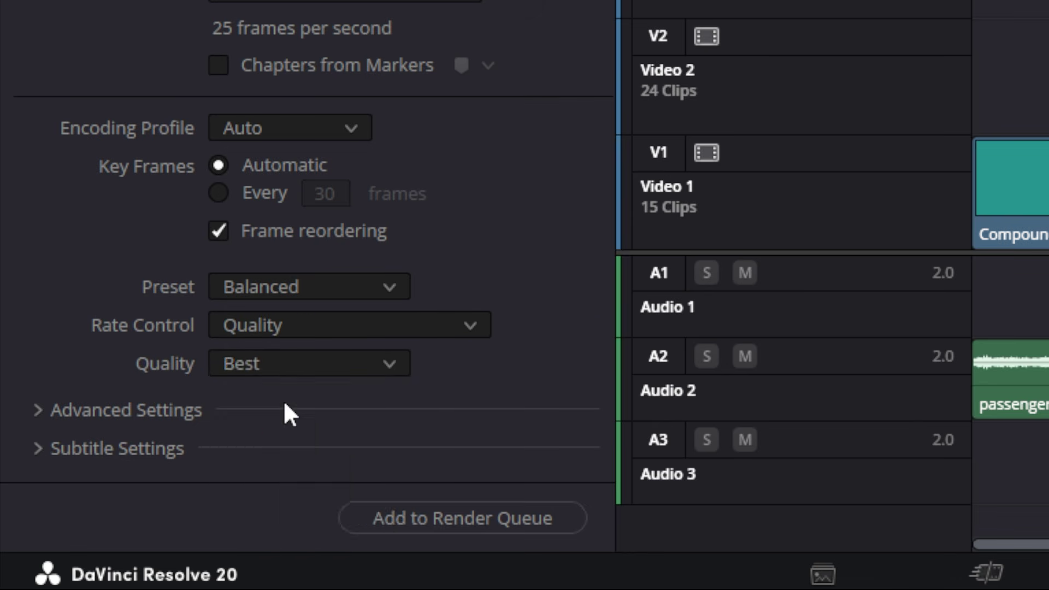
left_click(261, 360)
left_click(261, 360)
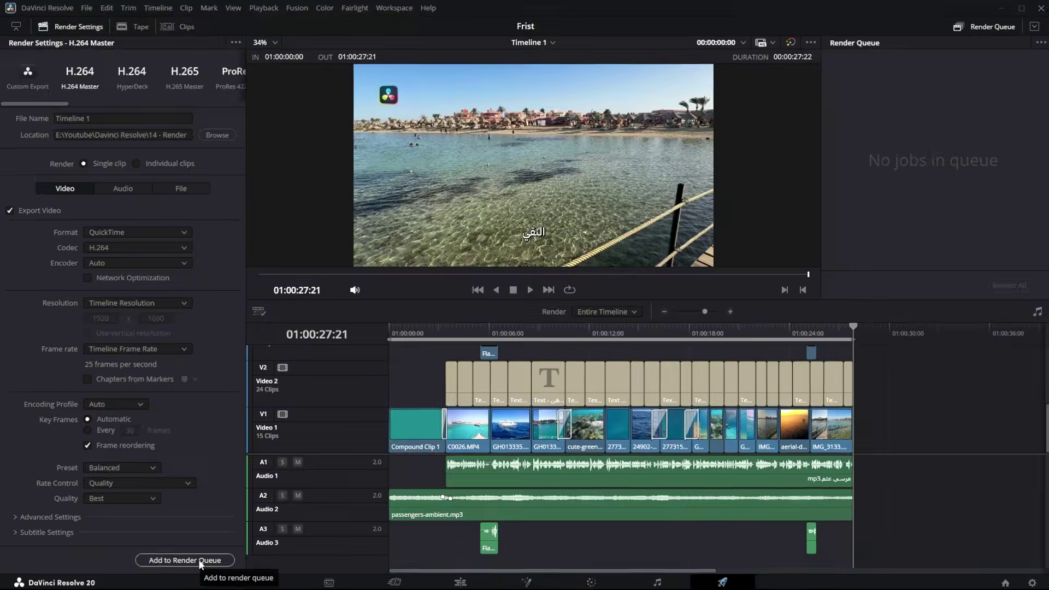
left_click(496, 517)
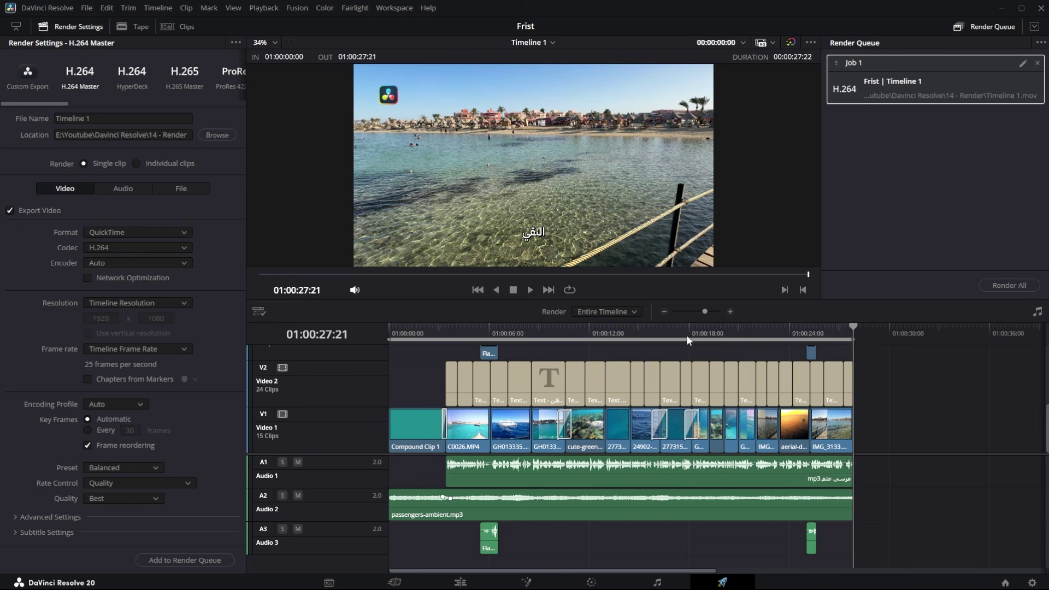
Mark a render range from 01:00:07:04 to 01:00:14:13 and add it to the render queue as a second job.
left_click_drag(683, 335, 627, 335)
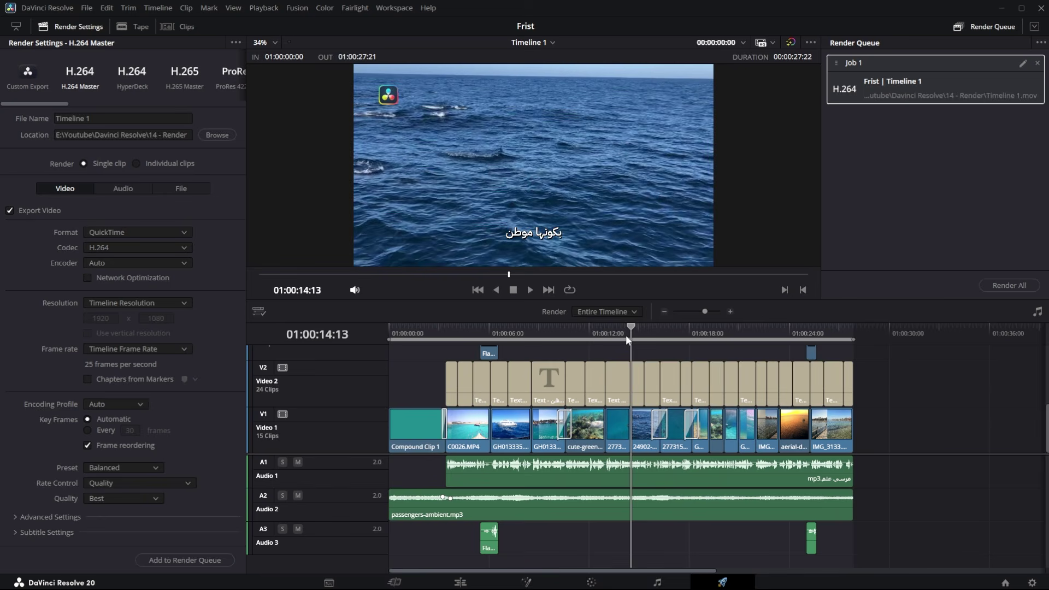
key("o")
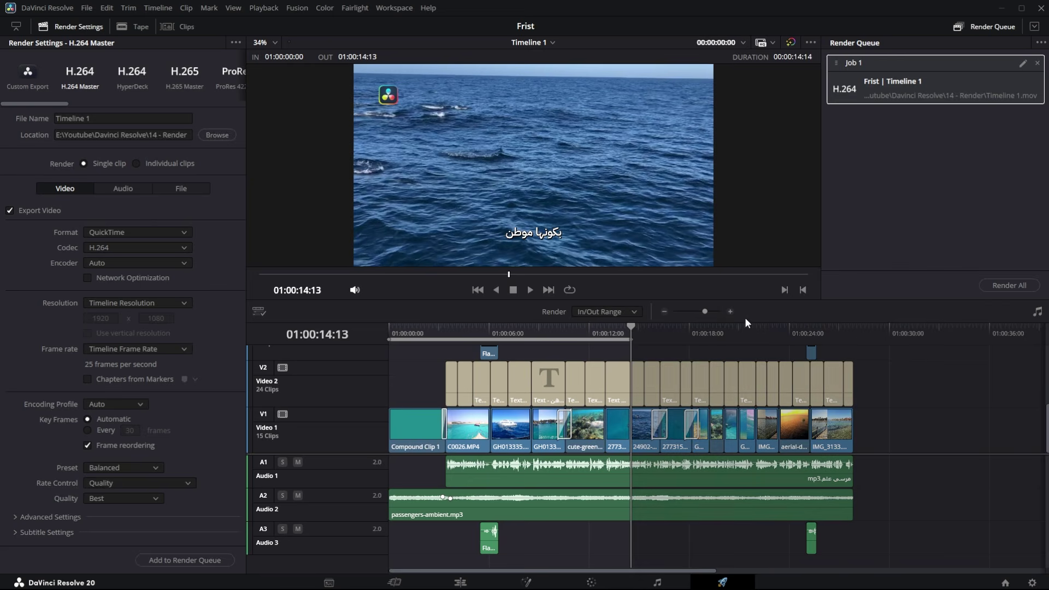
left_click(513, 326)
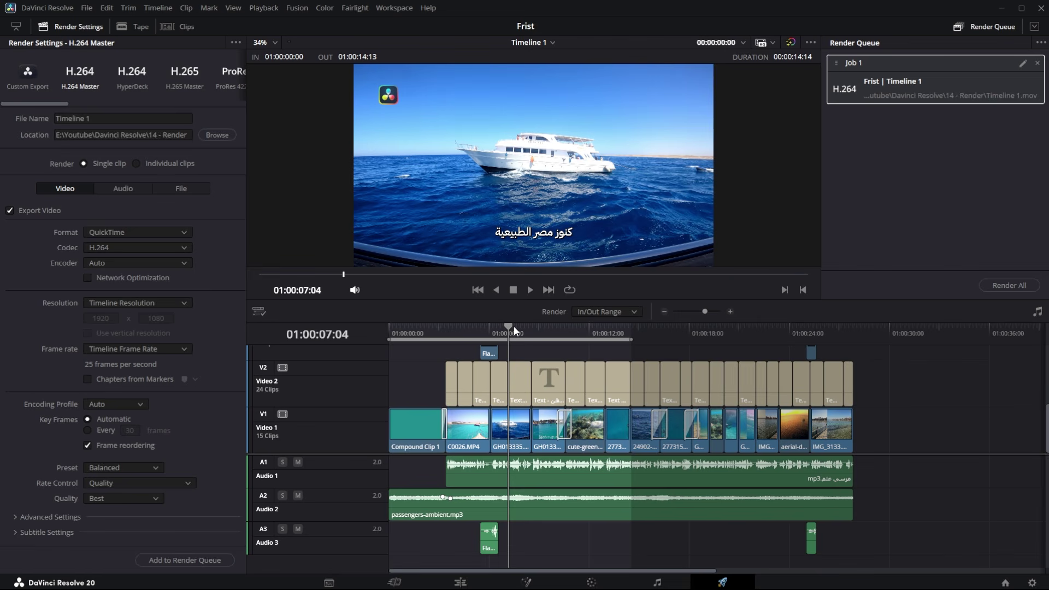
key("i")
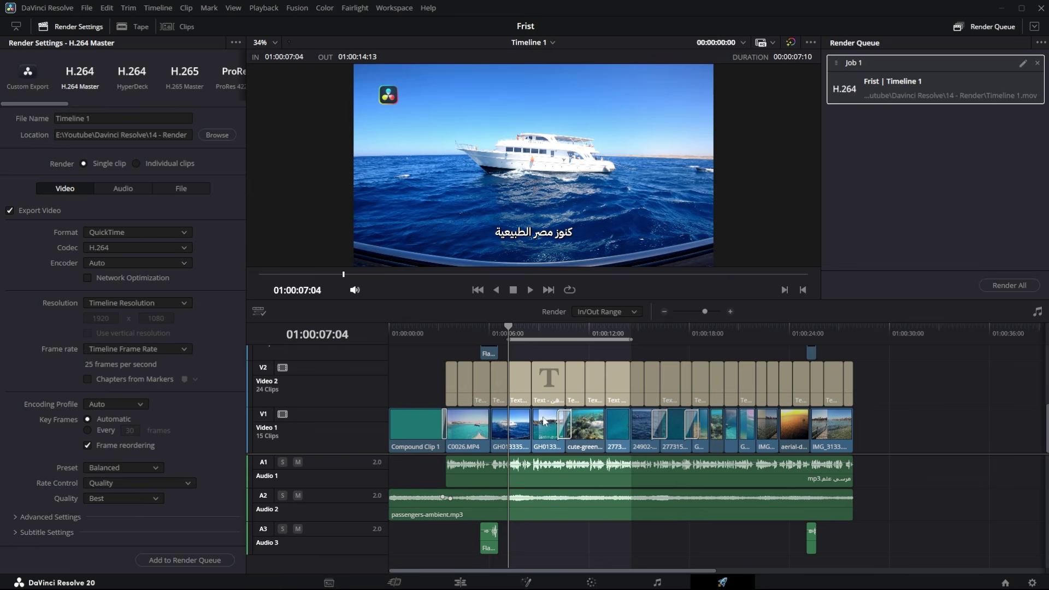
left_click(203, 561)
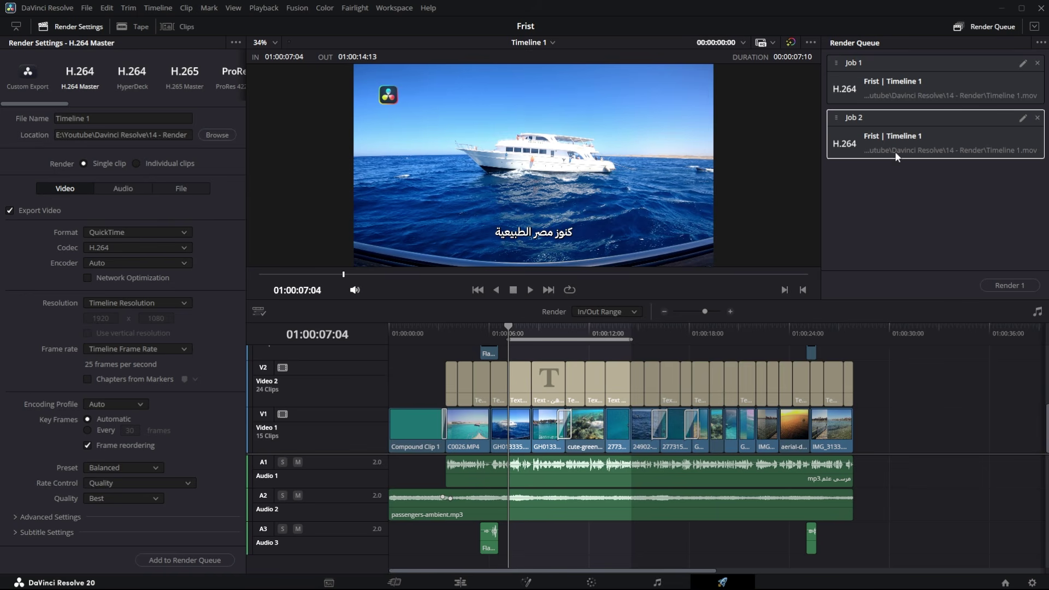
left_click(882, 206)
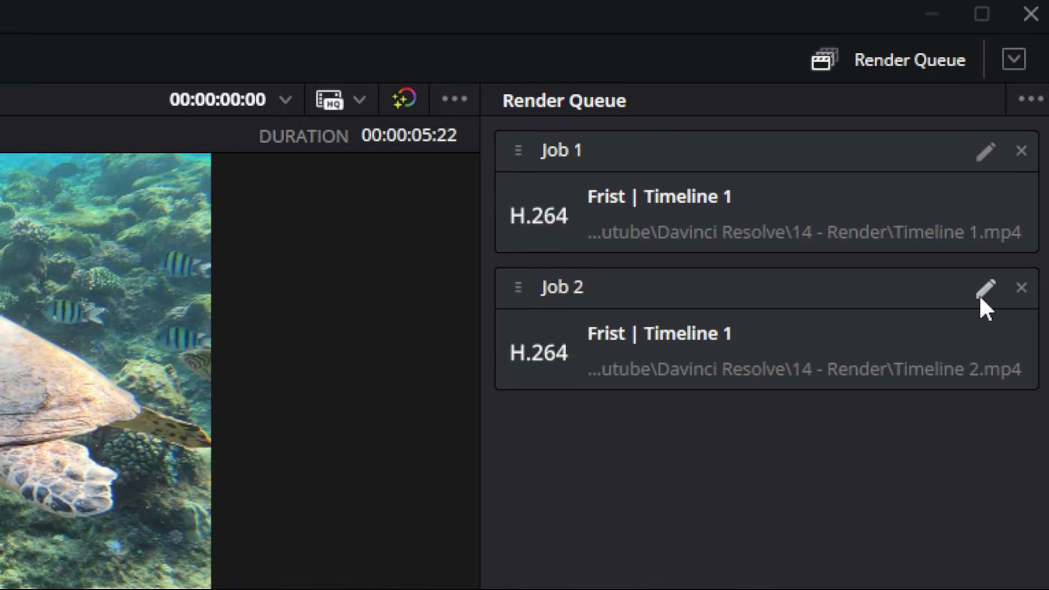
Edit Job 2 in the render queue, set its quality to Low and update the job.
left_click(1023, 118)
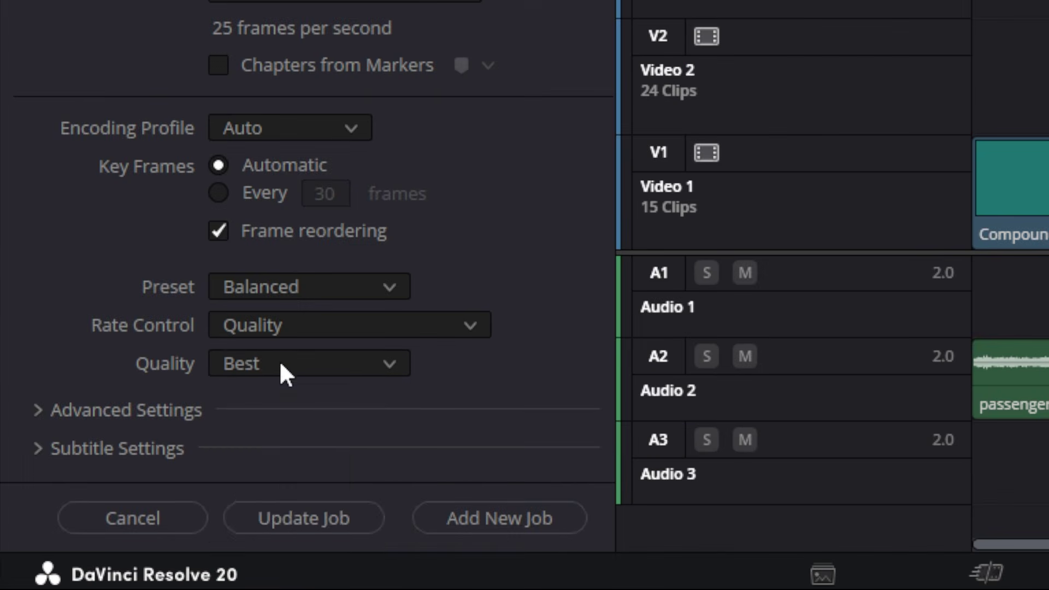
left_click(112, 498)
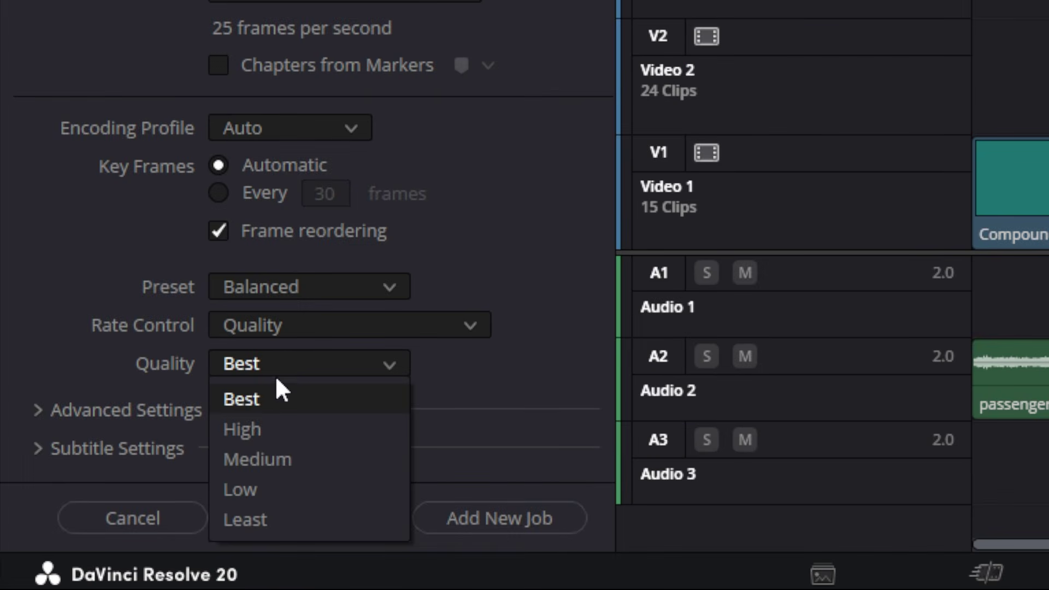
left_click(284, 490)
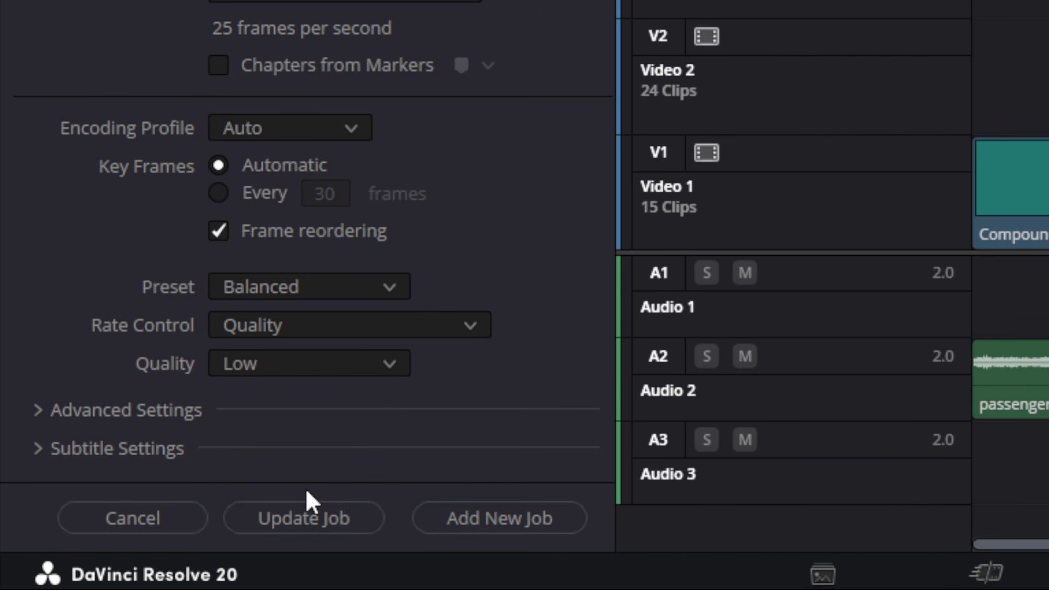
left_click(349, 519)
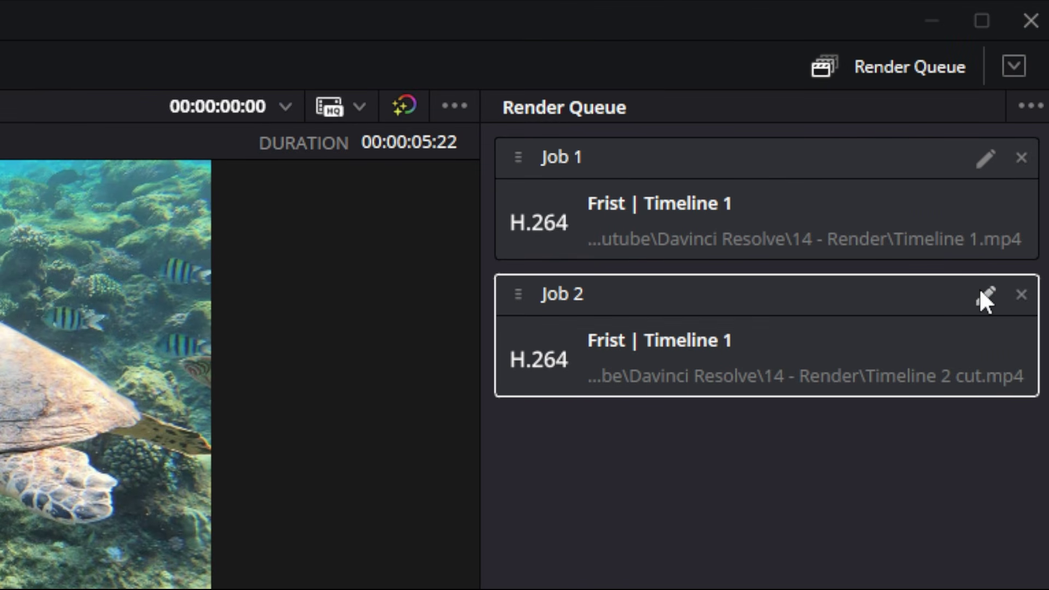
Remove Job 2 from the render queue and render all remaining jobs.
left_click(1019, 295)
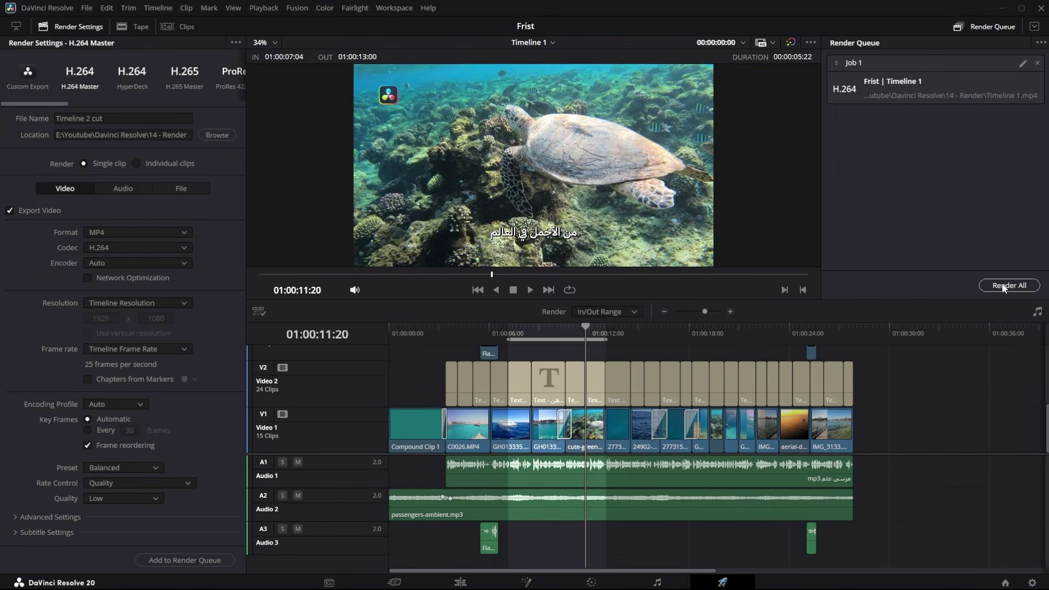
left_click(1009, 285)
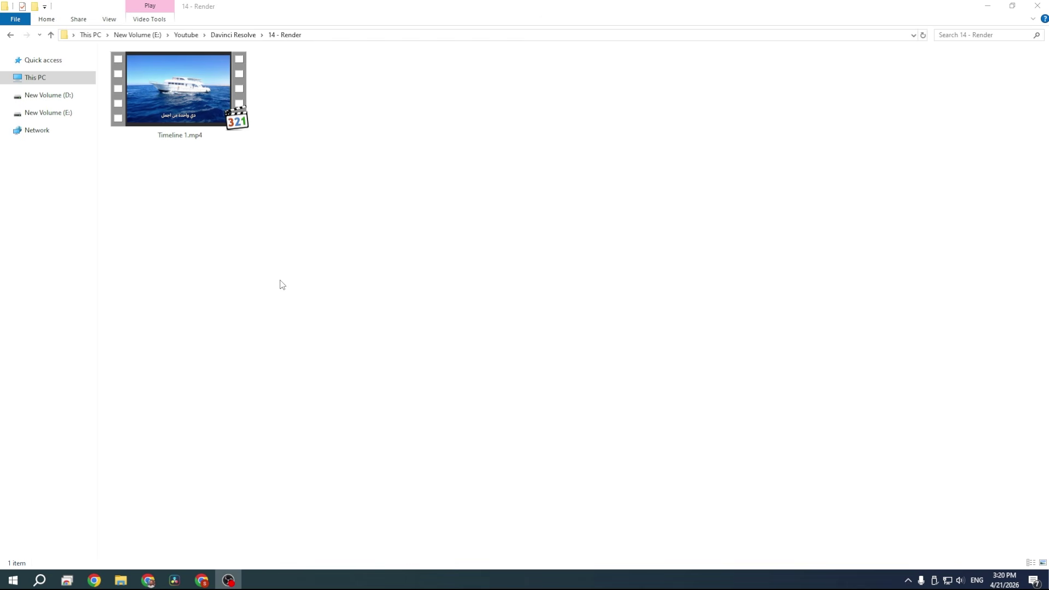
Play the rendered Timeline 1.mp4 from the 14 - Render folder in full screen.
double_click(174, 106)
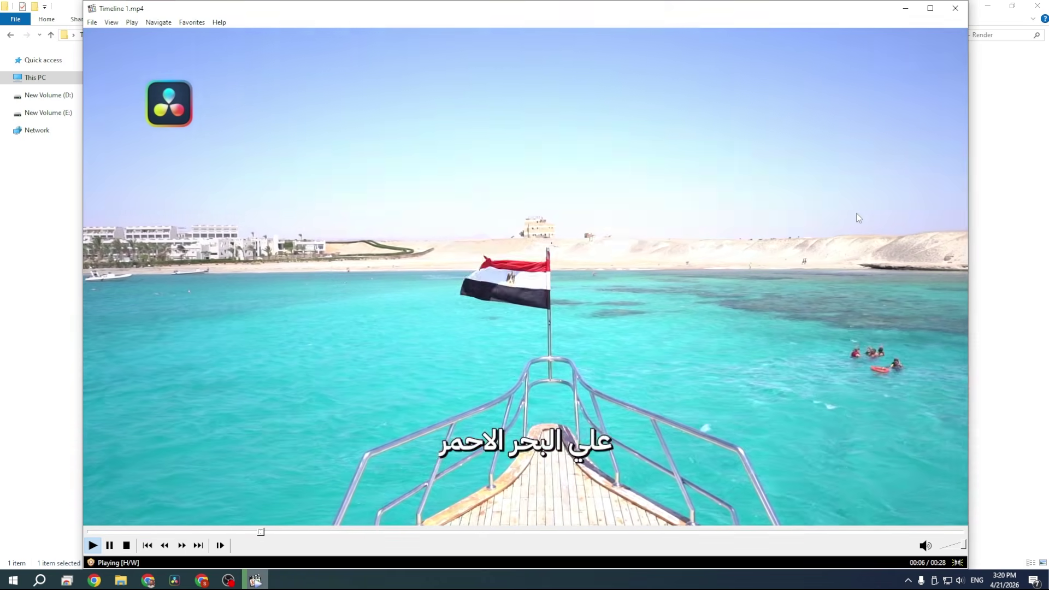
double_click(837, 218)
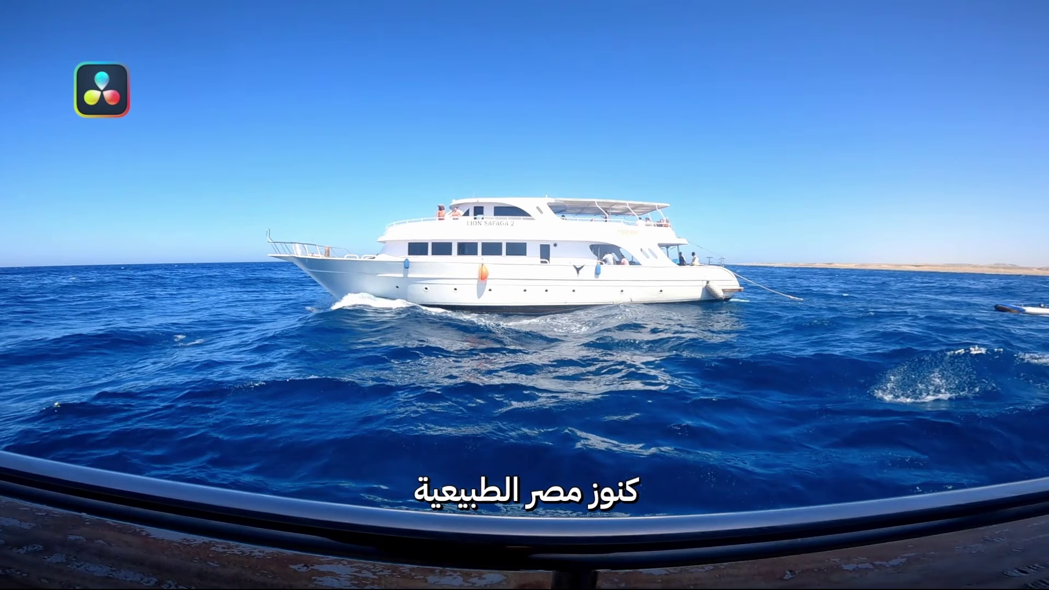